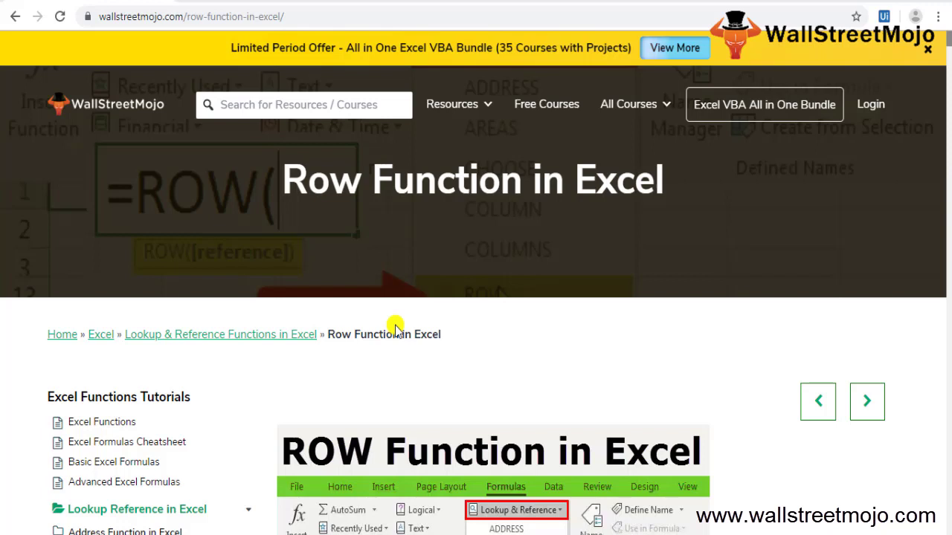
Bring up the empty ROW Function - Example #1 sheet in Excel and select cell E3
left_click(241, 230)
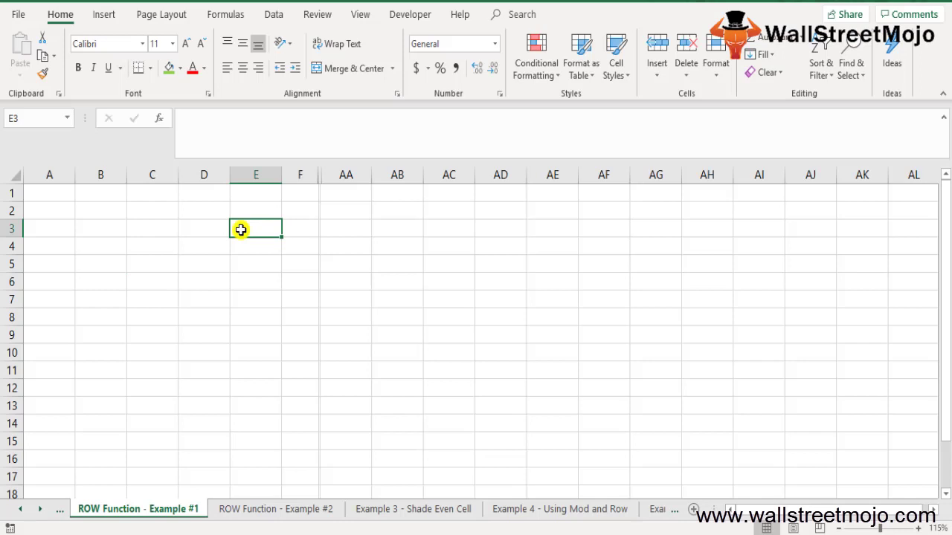
Enter the notes 'First row no', 'Look up refrence function' and 'Postivie numeric value' in B2, B4 and B5
left_click(98, 211)
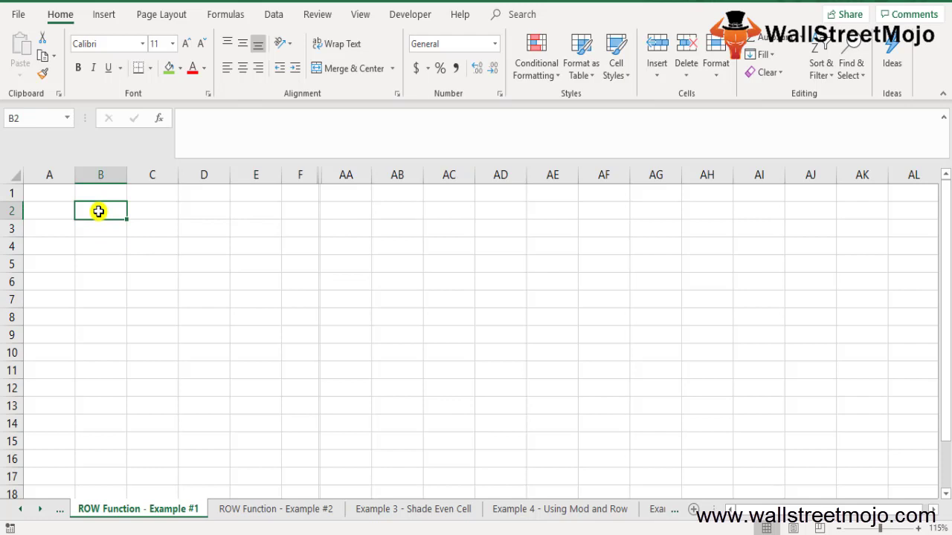
type("First r")
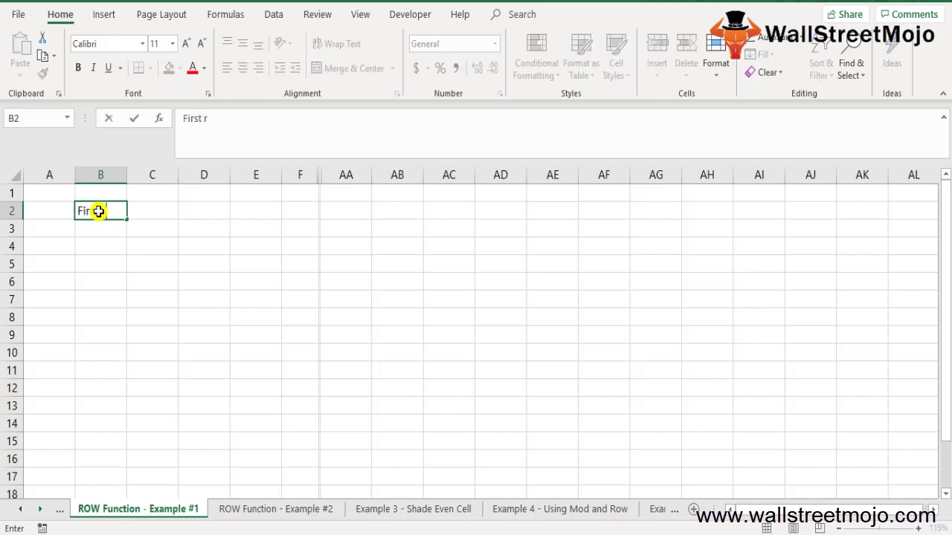
type("ow no")
key("Return")
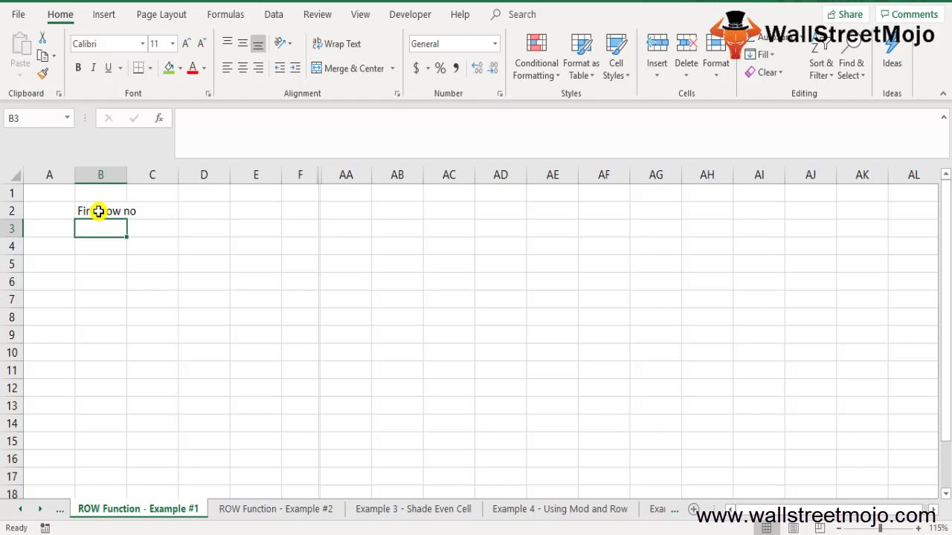
key("Down")
type("Look up re")
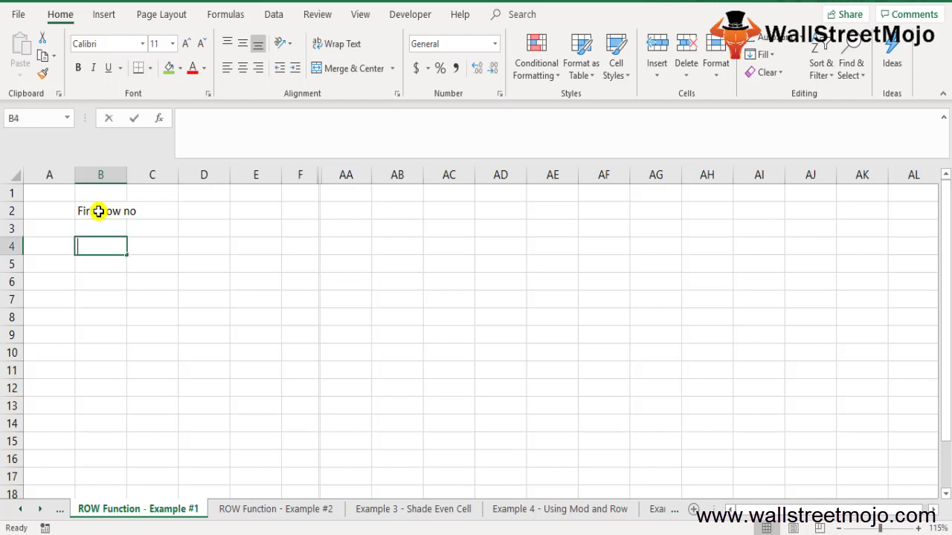
type("fren")
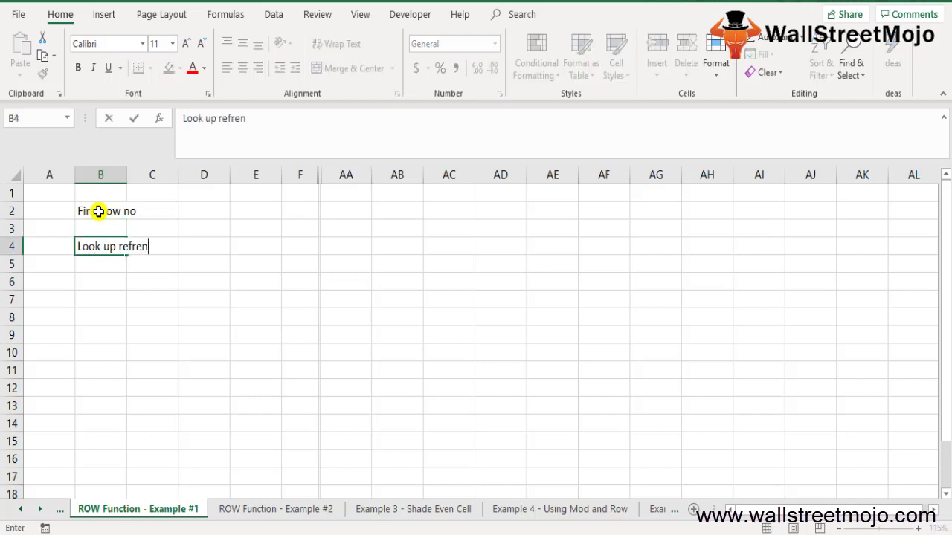
type("ce function")
key("Return")
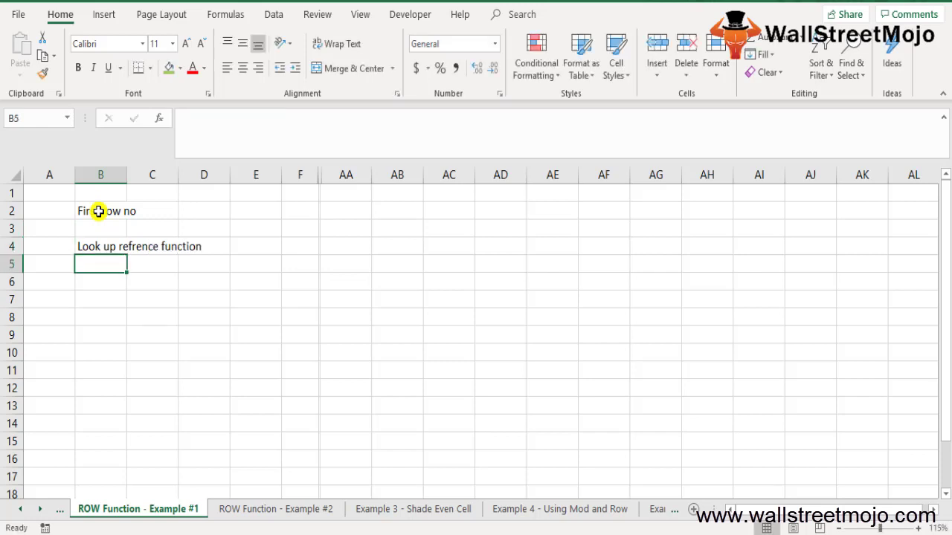
type("Postivie ")
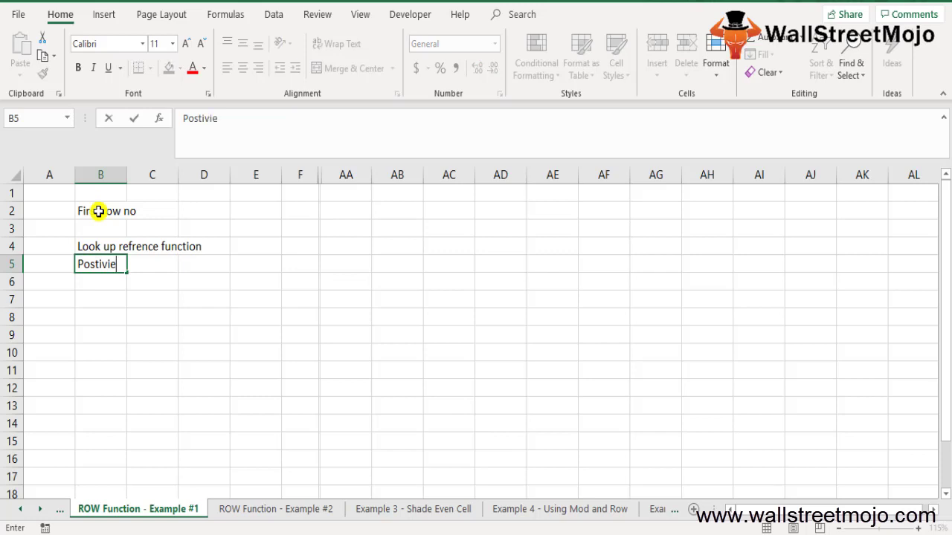
type("numeri")
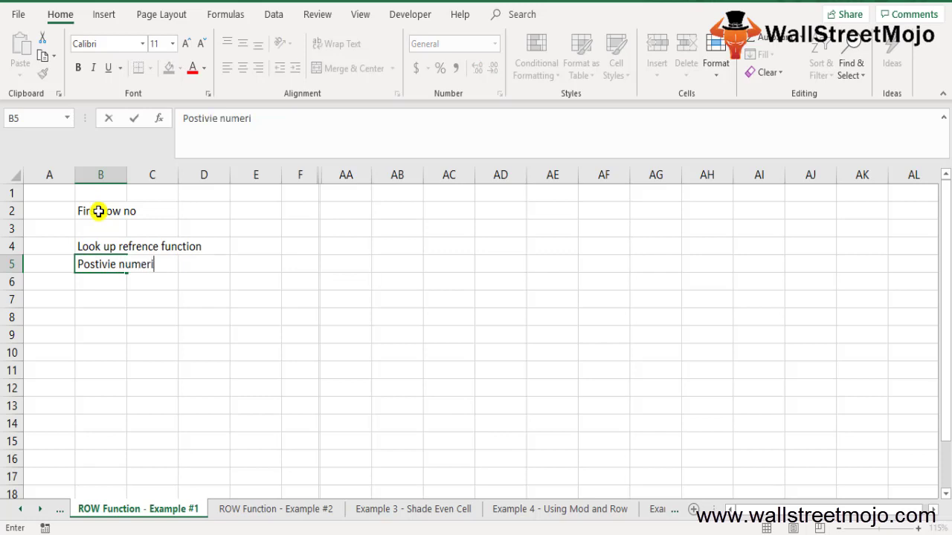
type("c value")
key("Return")
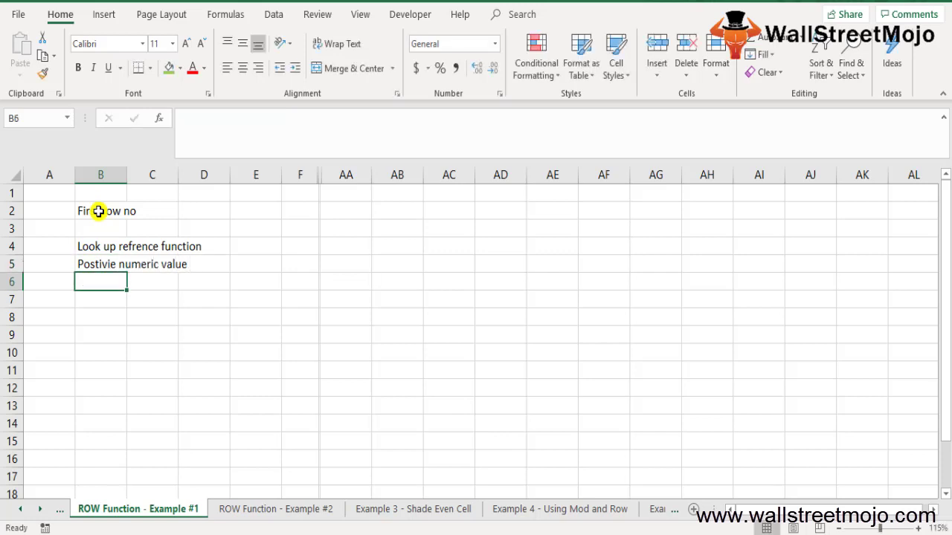
key("Return")
Start a ROW formula in B7, cancel it so B7 stays empty, and select C8
type("=Row")
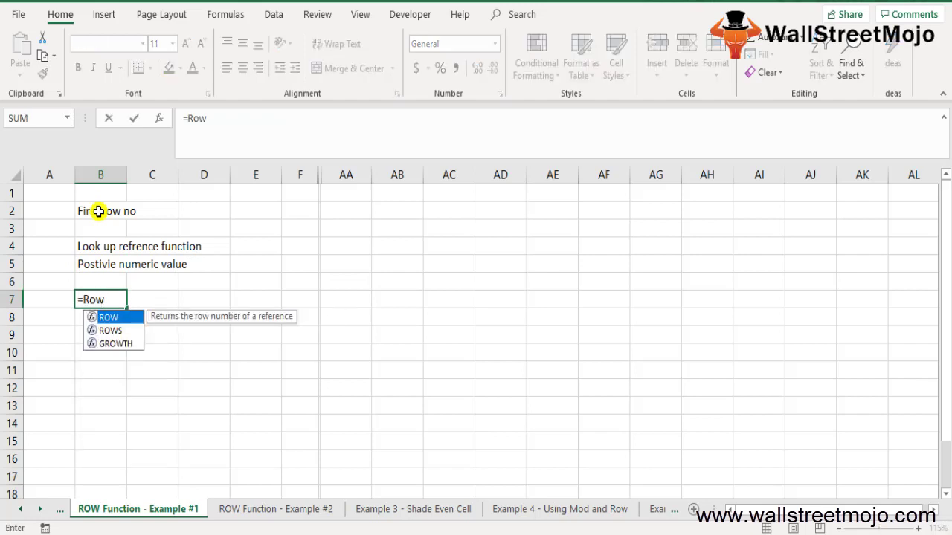
key("Tab")
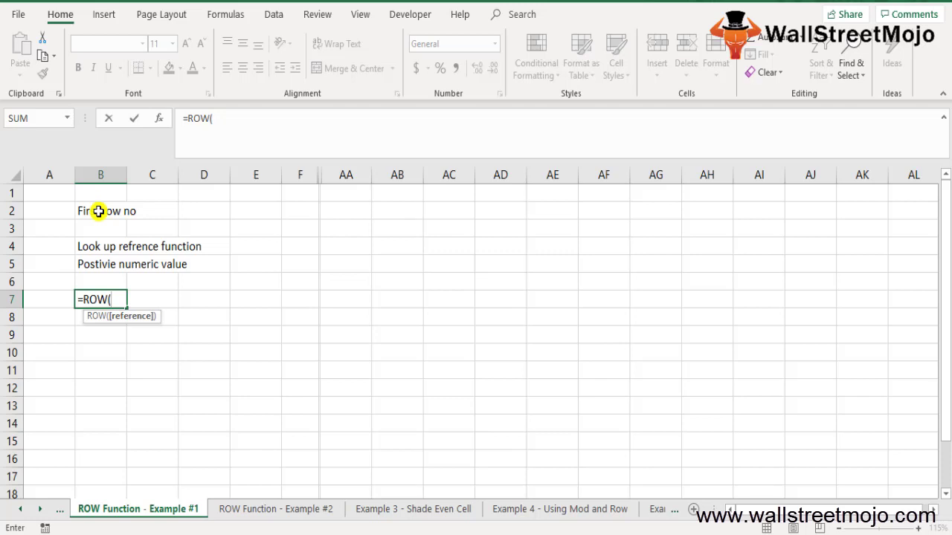
key("Down")
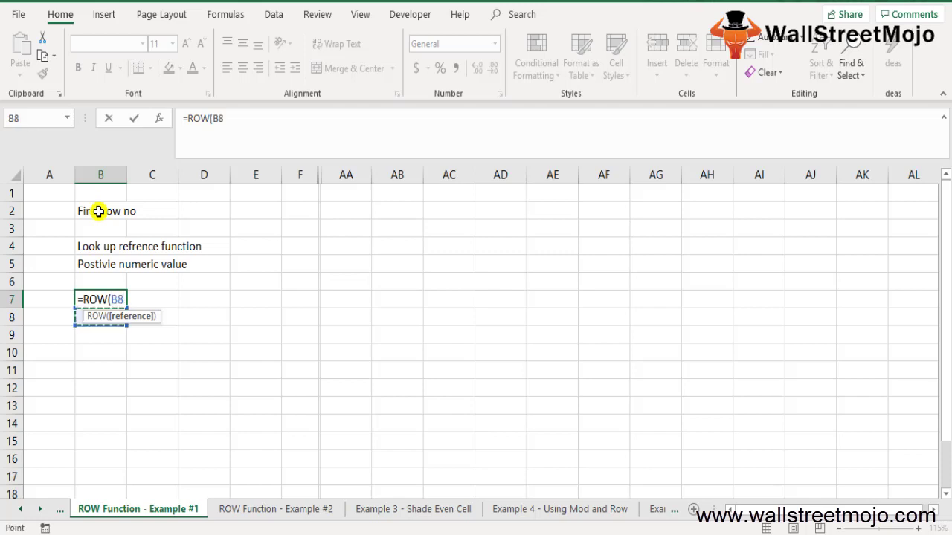
key("Down")
key("ctrl+Page_Down")
key("Up")
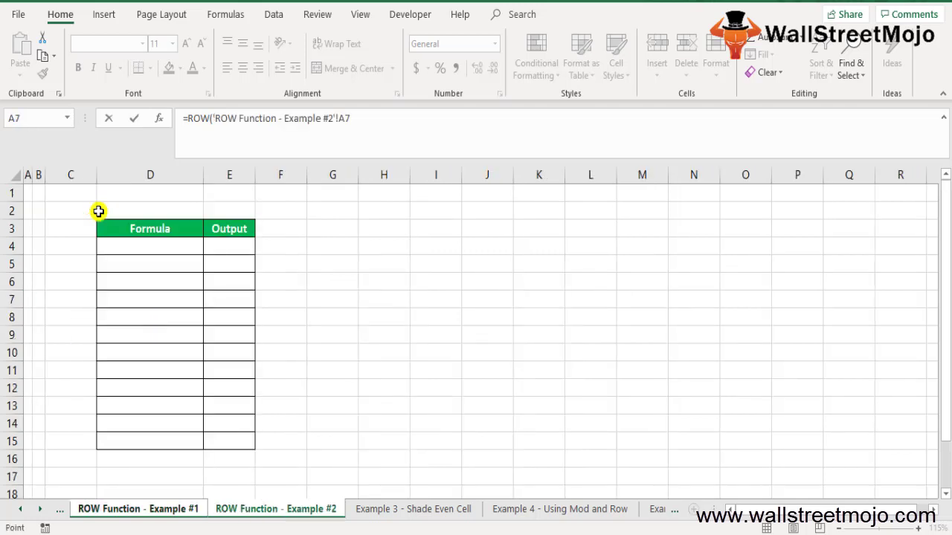
key("Escape")
left_click(233, 454)
left_click(168, 315)
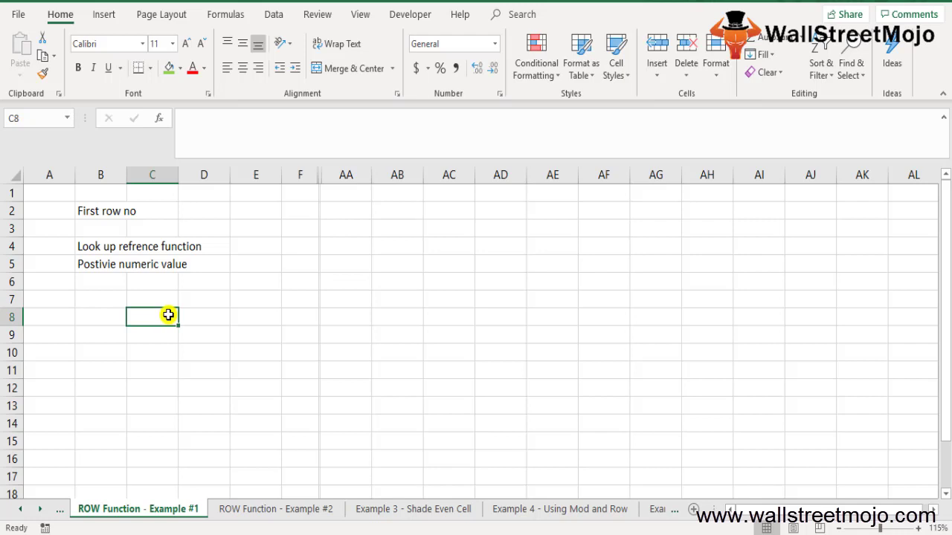
Label B7 'Eg 1' and C7 '3rd row', correcting the typo
key("Up")
key("Left")
type("Eg 1")
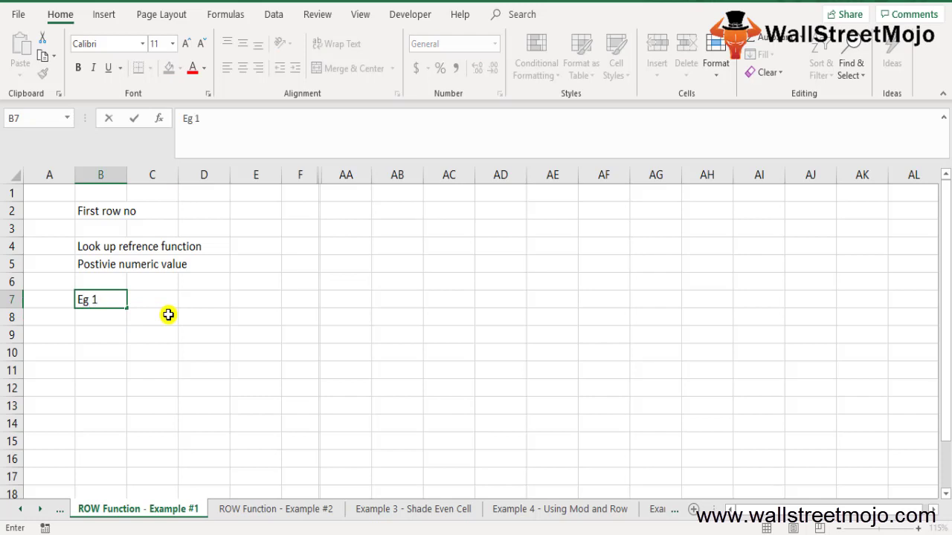
key("Return")
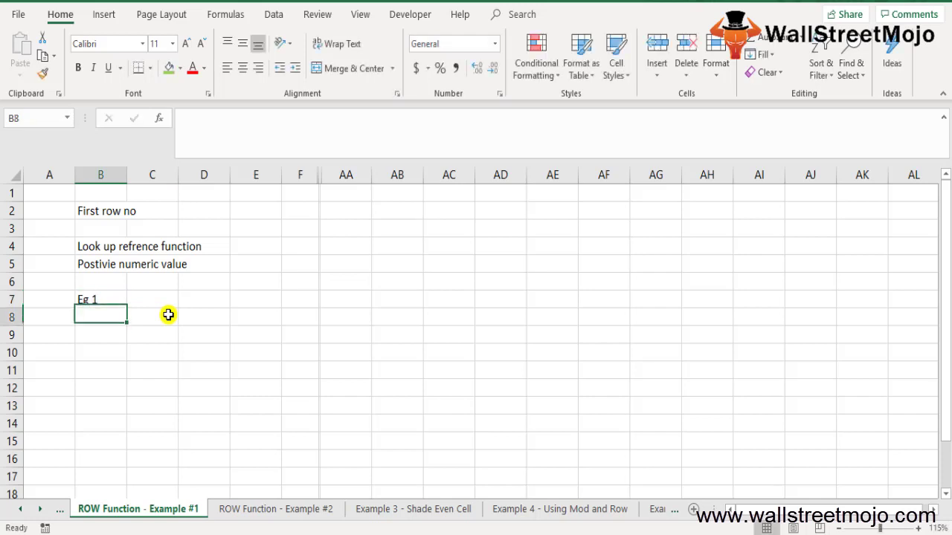
key("Up")
key("Right")
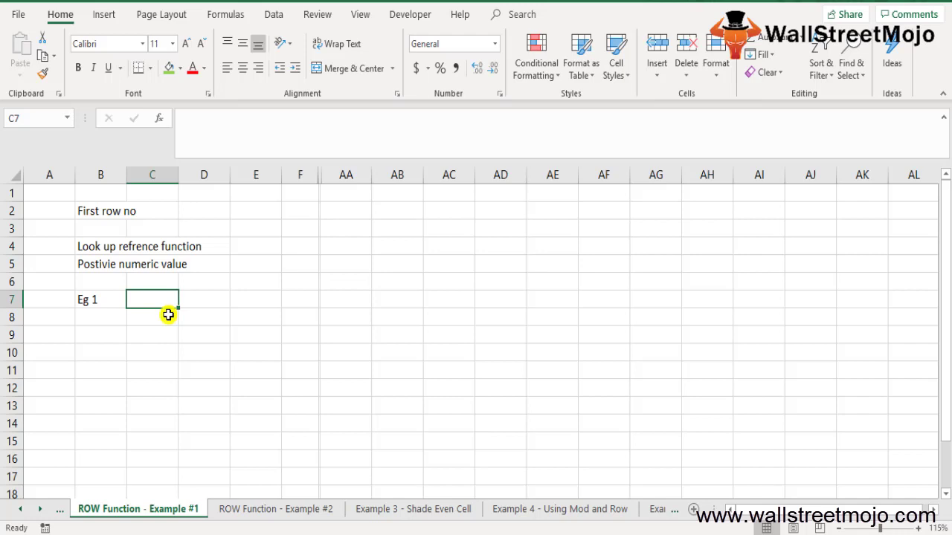
type("3rd rwqo")
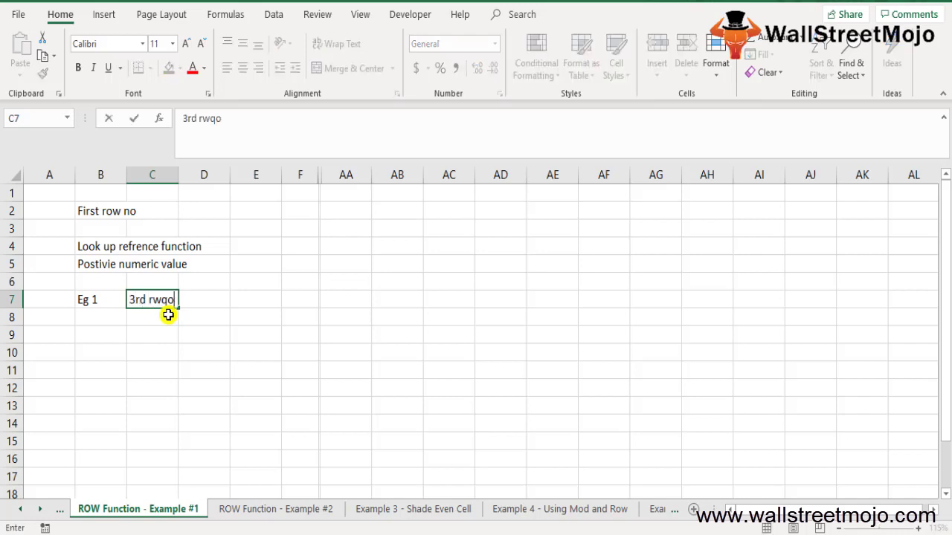
key("BackSpace")
key("BackSpace")
type("o")
key("BackSpace")
key("BackSpace")
type("ow")
key("Return")
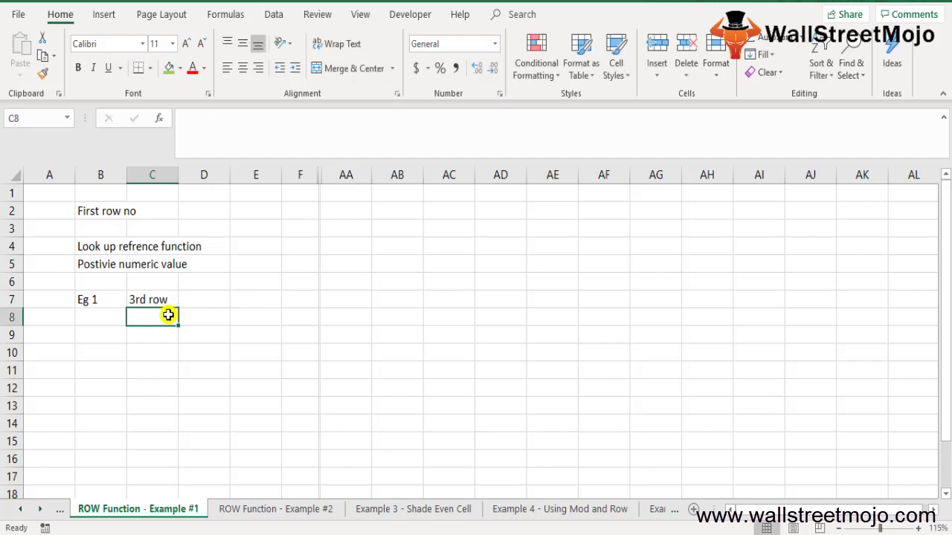
Enter a ROW formula in C8 so it returns 8
key("Down")
key("Up")
key("Up")
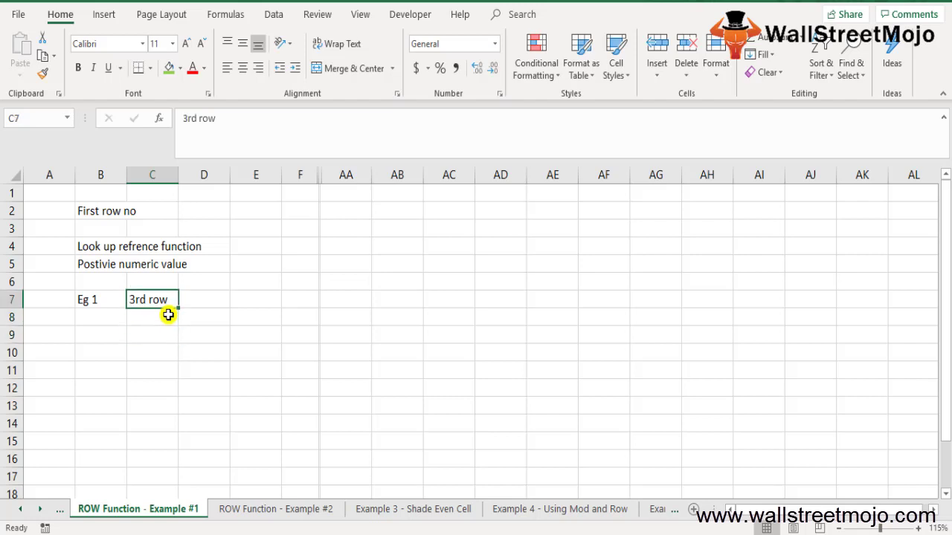
key("Down")
type("=r")
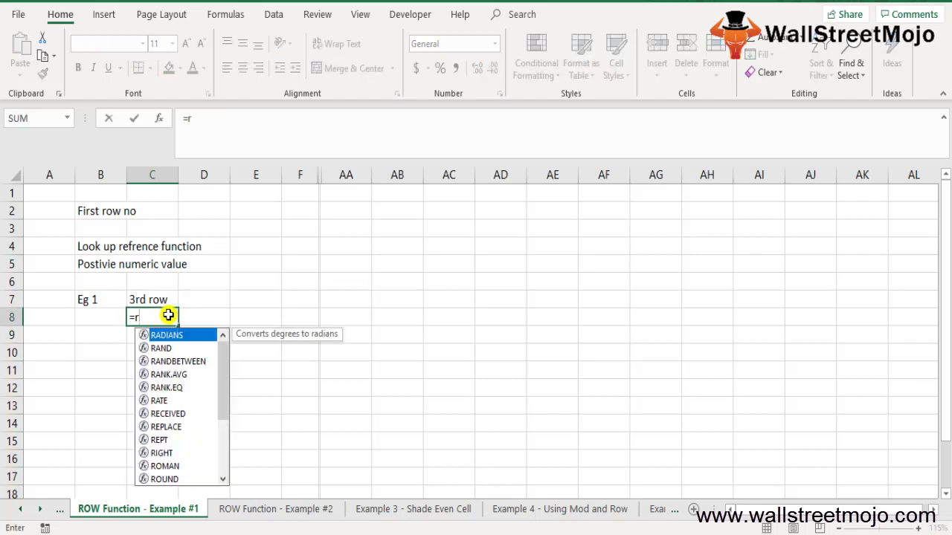
type("ow")
key("Escape")
key("Down")
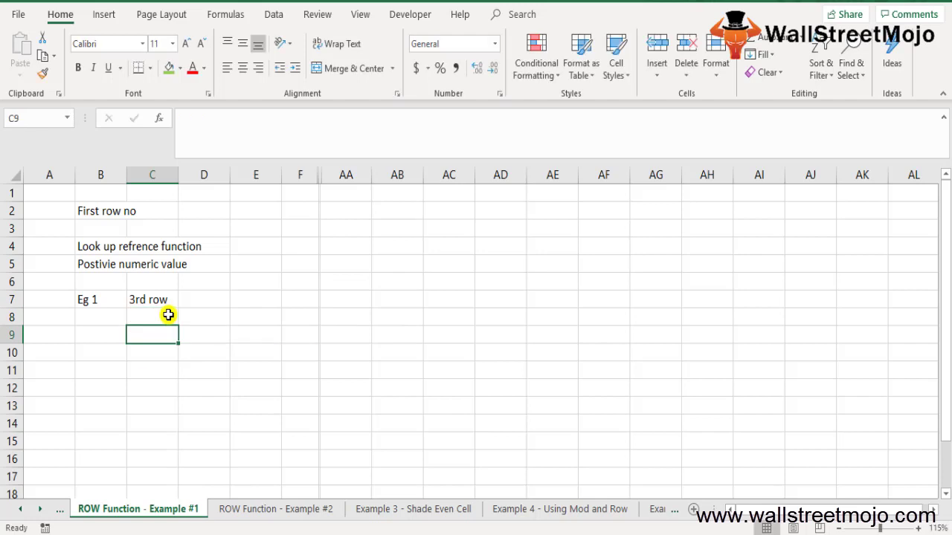
key("Up")
key("Up")
key("Up")
key("Up")
key("Up")
key("Up")
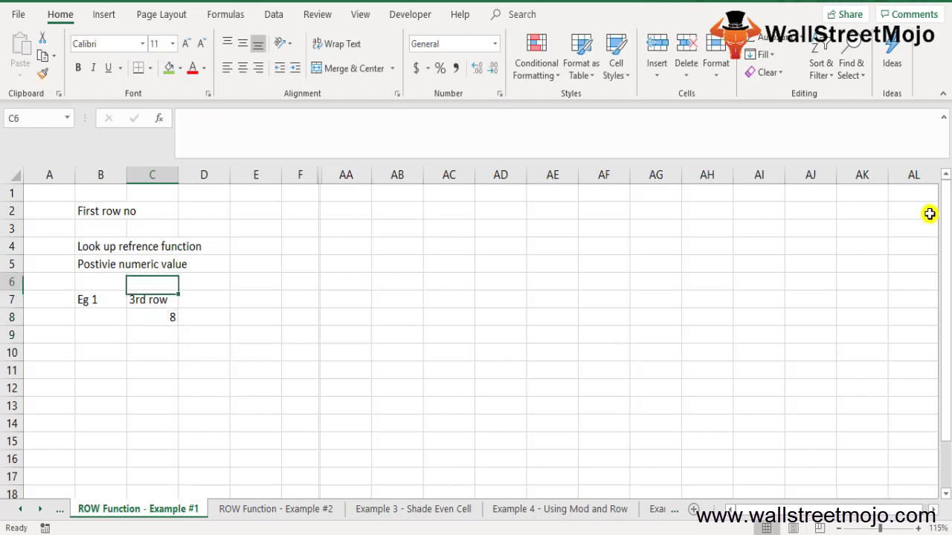
Replace the broken ROMAN formula in B2 with =ROW(), which shows 2
key("Left")
key("Up")
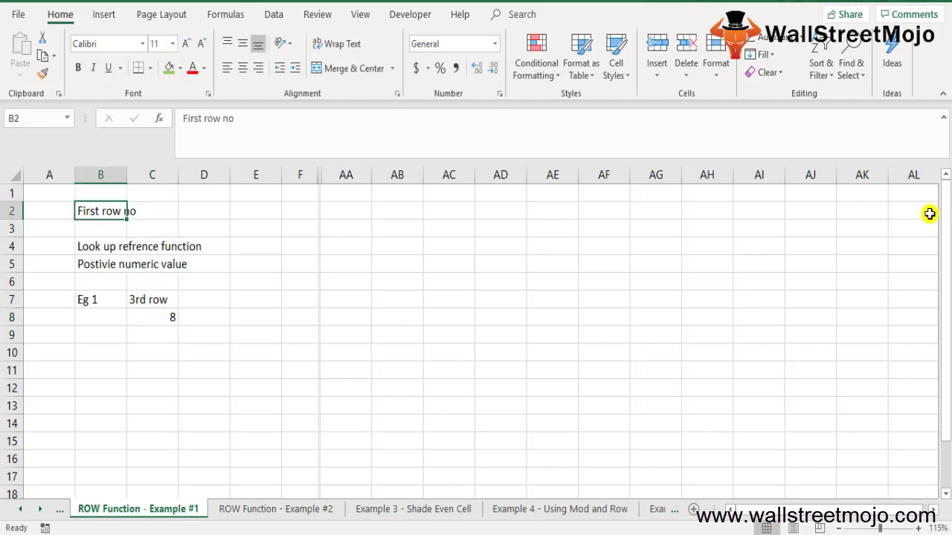
type("=ro")
key("Tab")
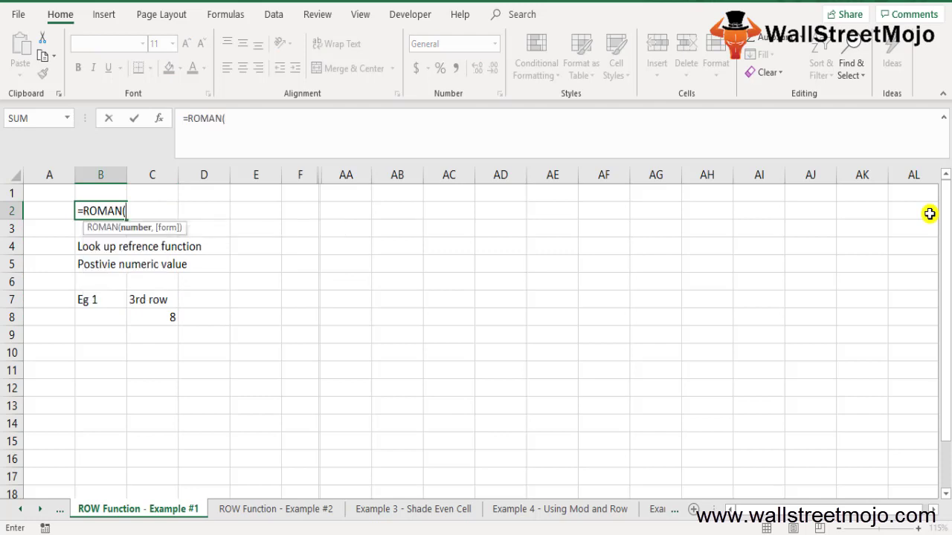
key("Return")
key("Return")
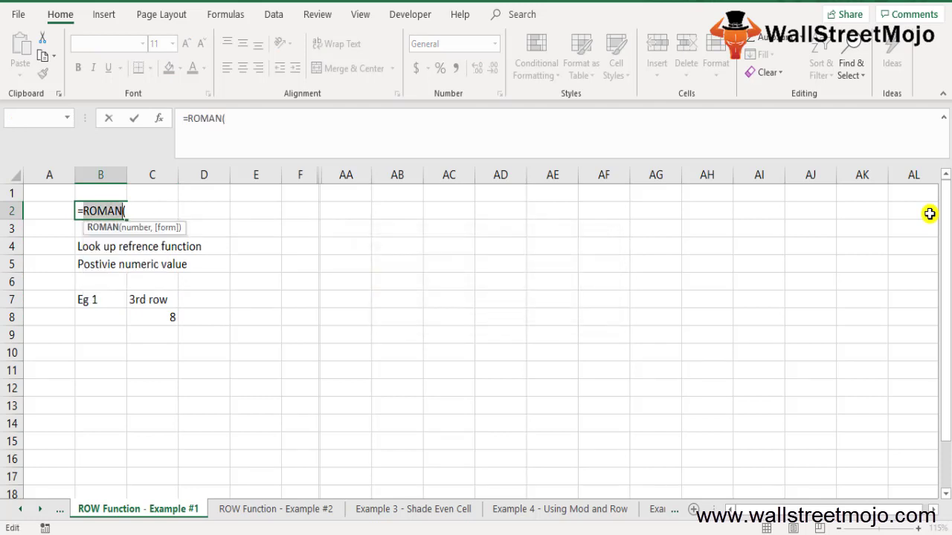
type("row(")
key("Tab")
key("Return")
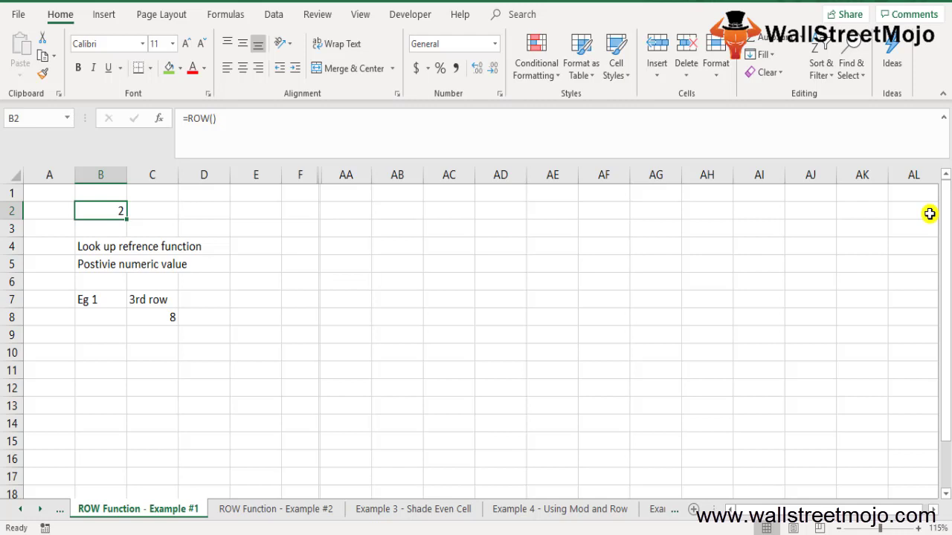
Enter =ROW() in A2 and fill it down A2:A8 to show 2 through 8
key("Up")
key("Down")
key("Right")
key("Right")
key("Right")
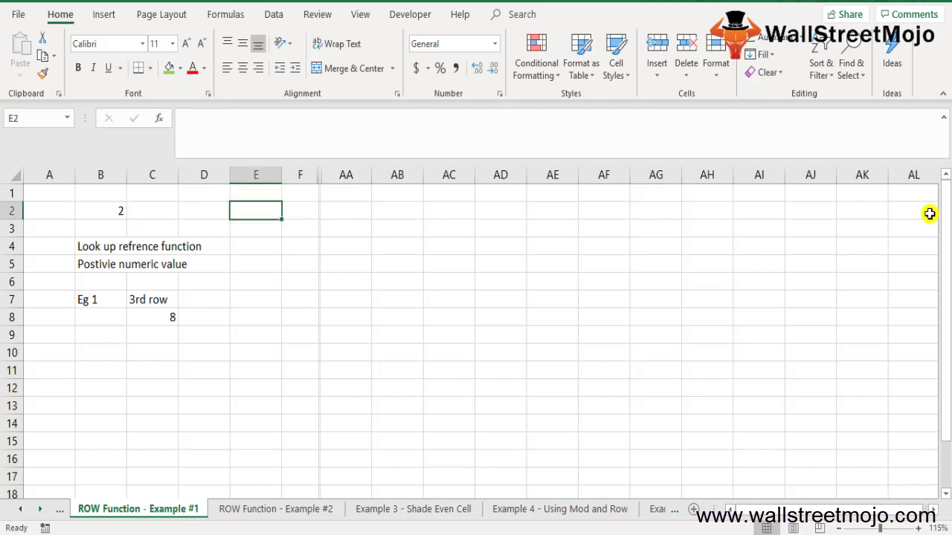
key("Left")
key("Left")
key("Left")
key("Left")
type("=r")
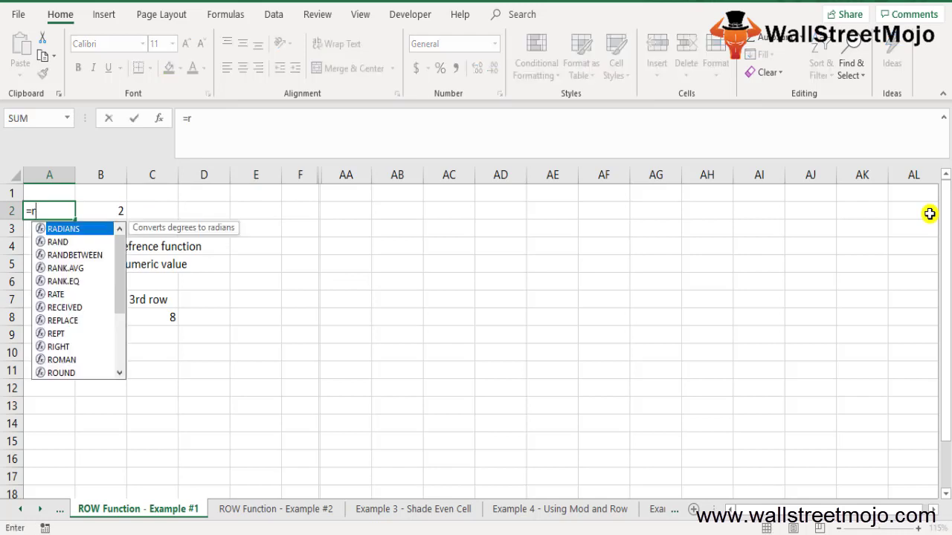
type("ow")
key("Tab")
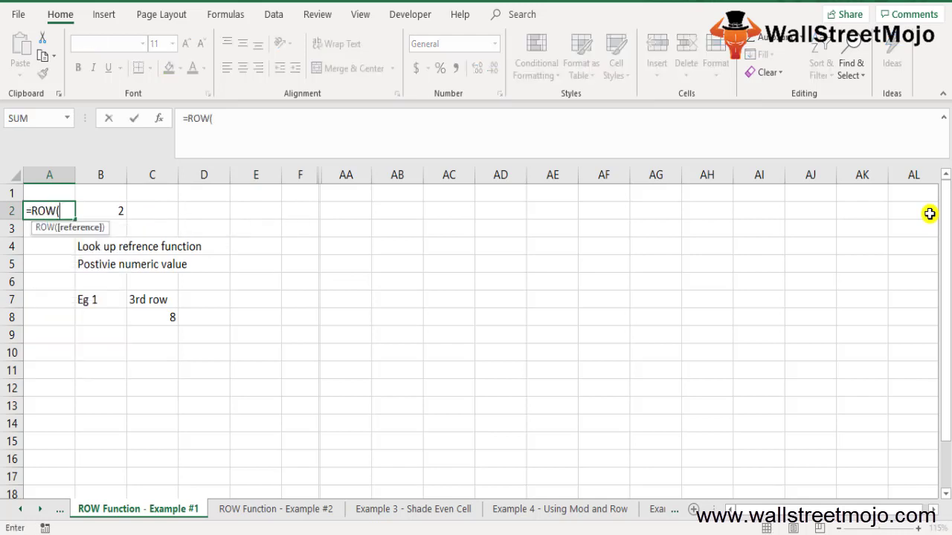
key("ctrl+Return")
key("shift+Down")
key("shift+Down")
key("shift+Down")
key("shift+Down")
key("shift+Down")
key("shift+Down")
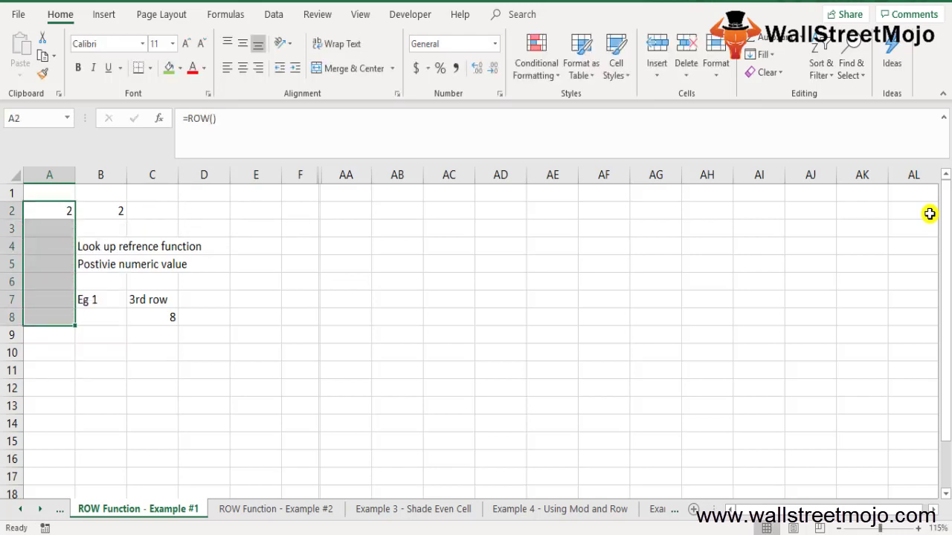
key("ctrl+d")
key("Down")
key("Down")
key("Down")
key("Down")
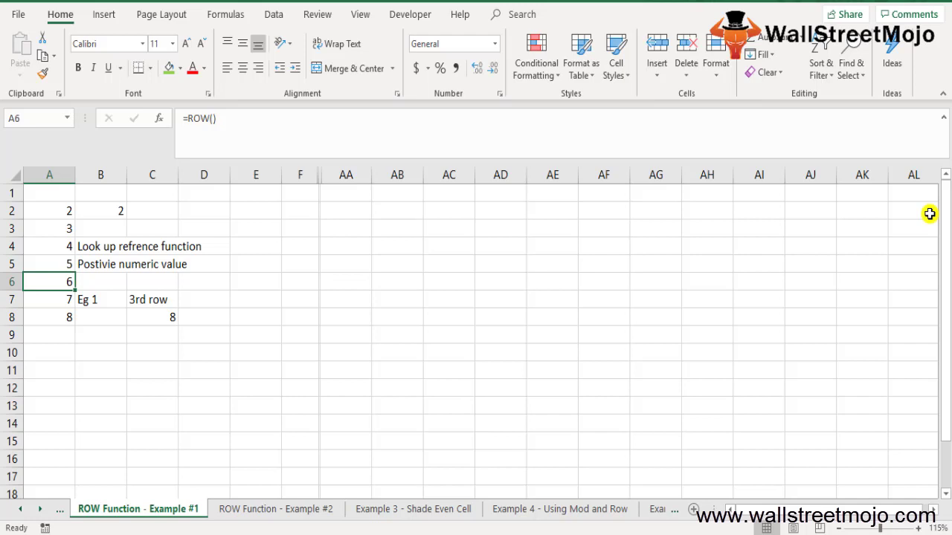
key("Down")
key("Down")
key("Down")
Enter =ROW() in B1048576, the sheet's last row, returning 1048576
key("Right")
key("ctrl+Down")
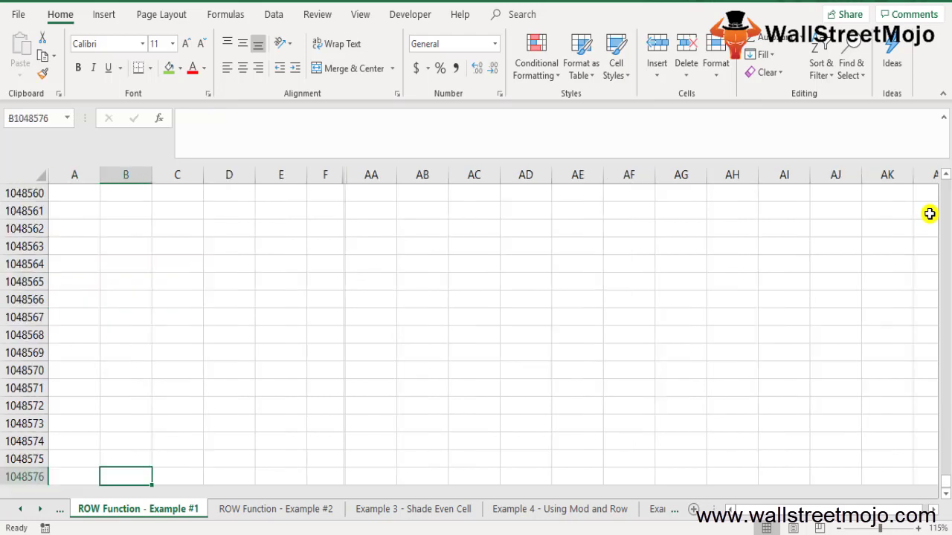
type("=row")
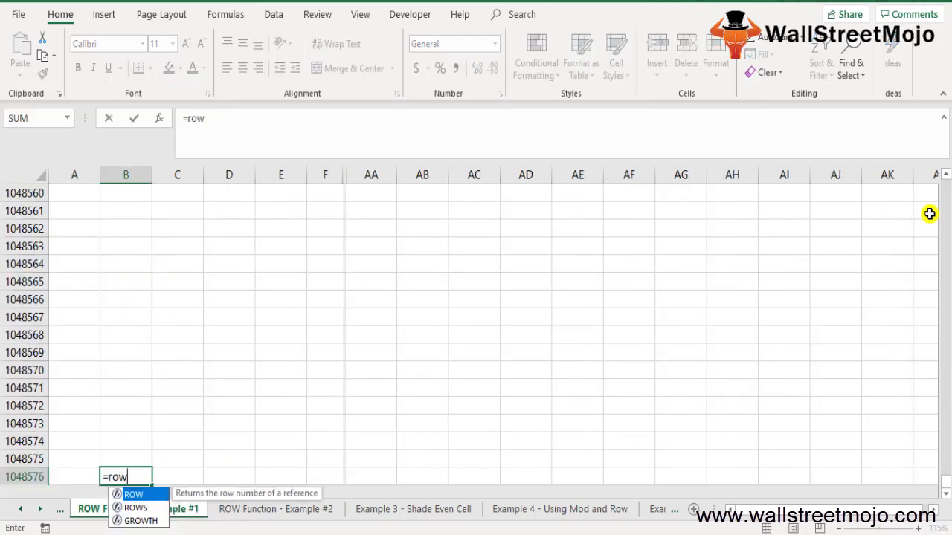
key("Tab")
key("Return")
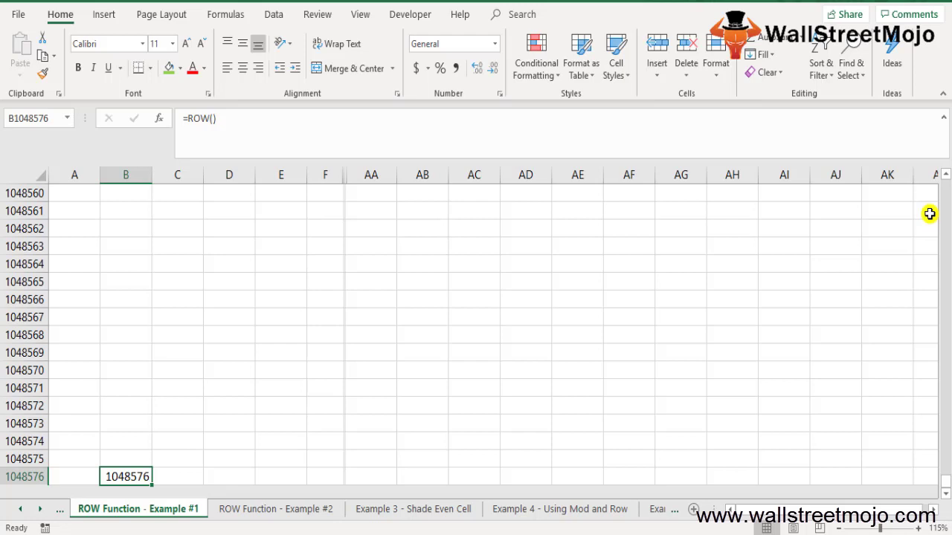
Jump back to the Eg 1 examples, then return to the ROW result in B1048576
key("ctrl+Up")
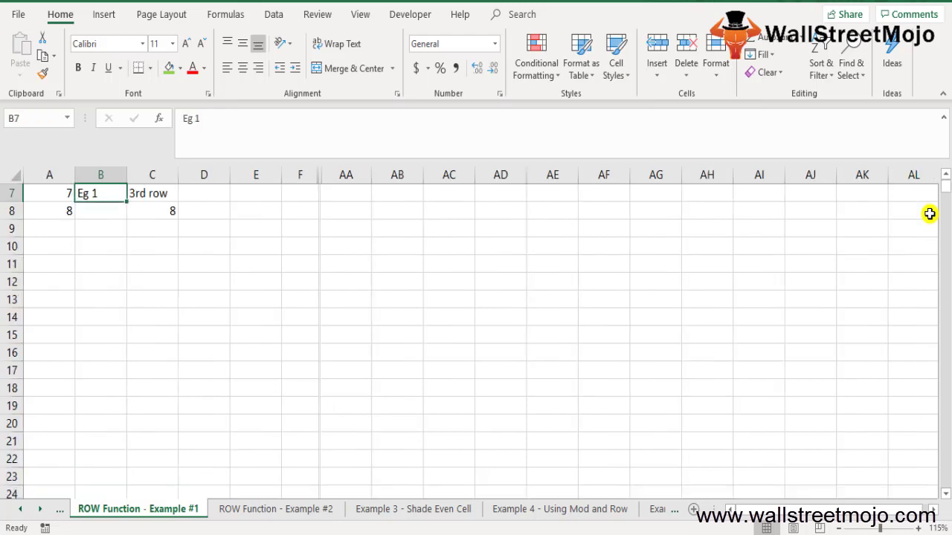
key("Up")
key("Down")
key("Down")
key("Down")
key("Down")
key("Down")
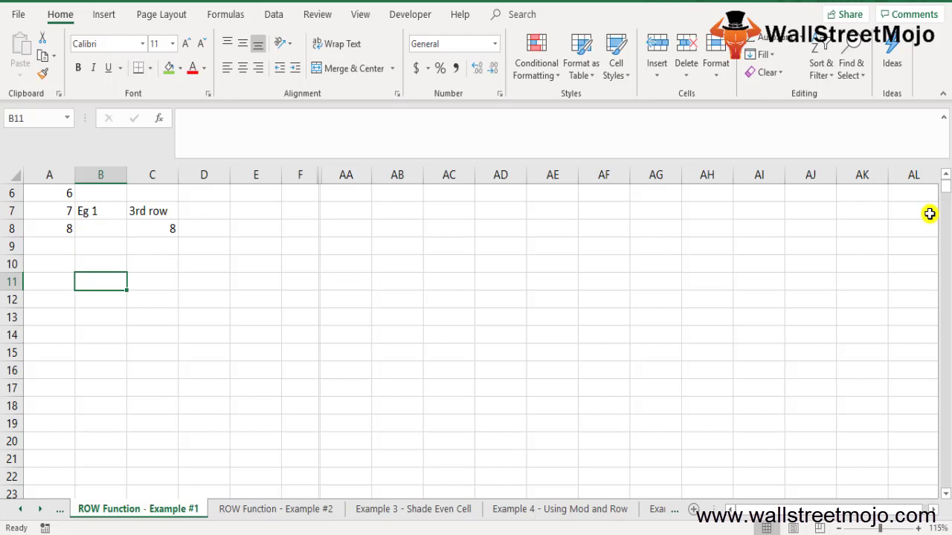
key("ctrl+Down")
key("Right")
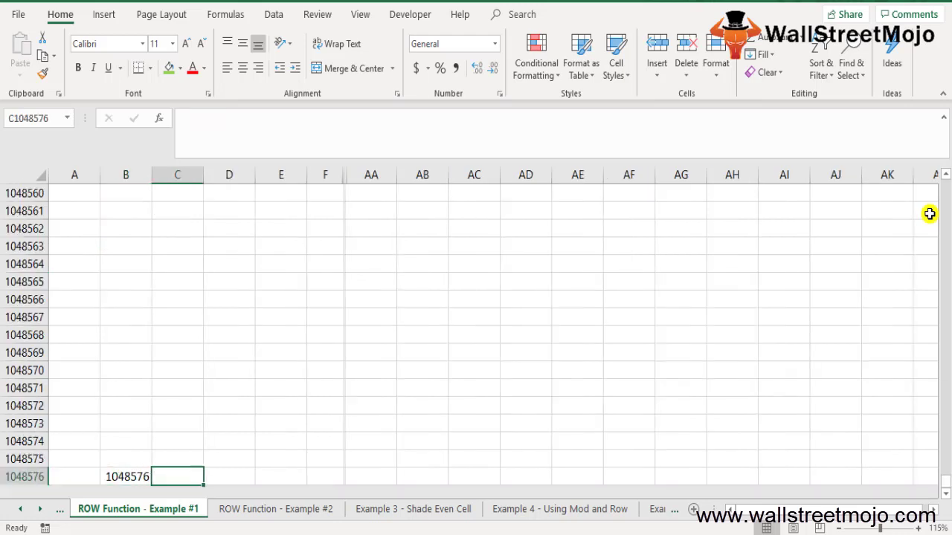
key("Up")
key("Left")
key("Down")
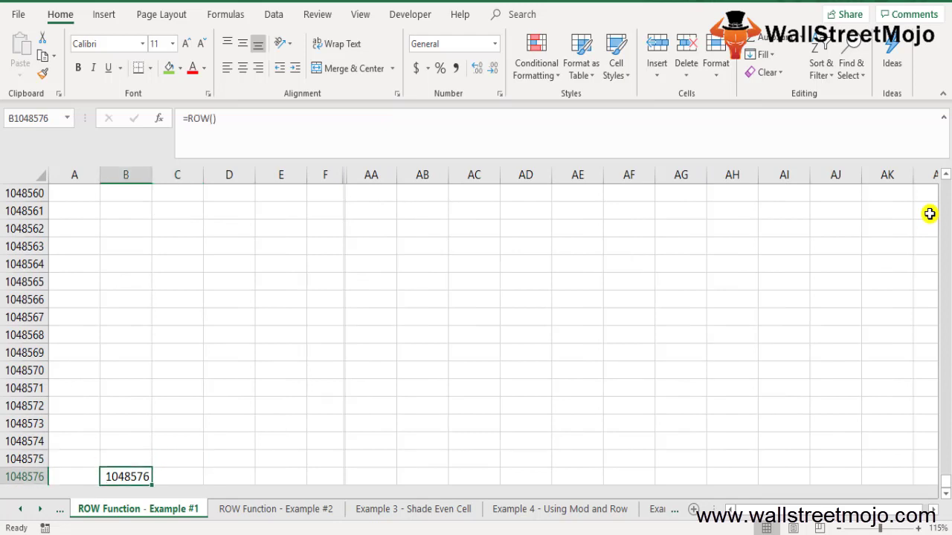
Select the entire last row 1048576, then return to the Eg 1 cell near the top
key("Left")
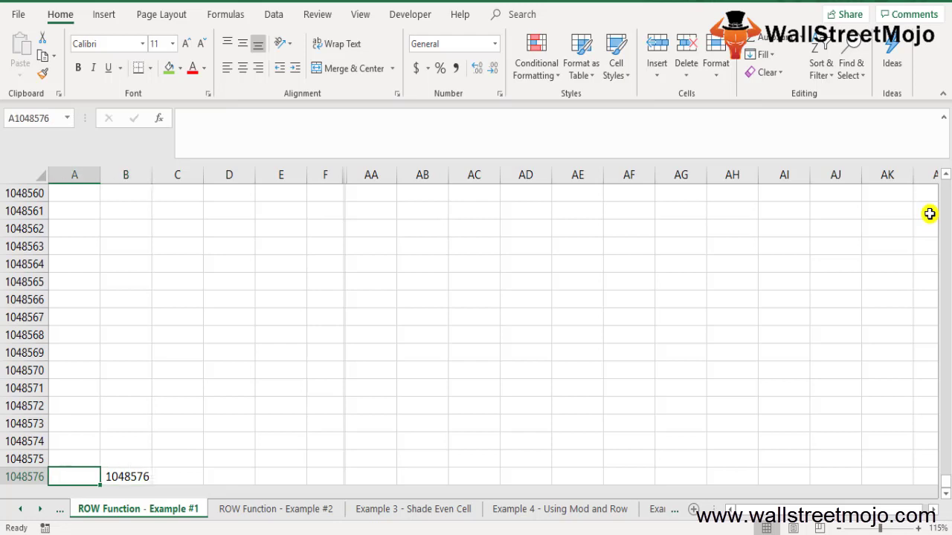
key("shift+space")
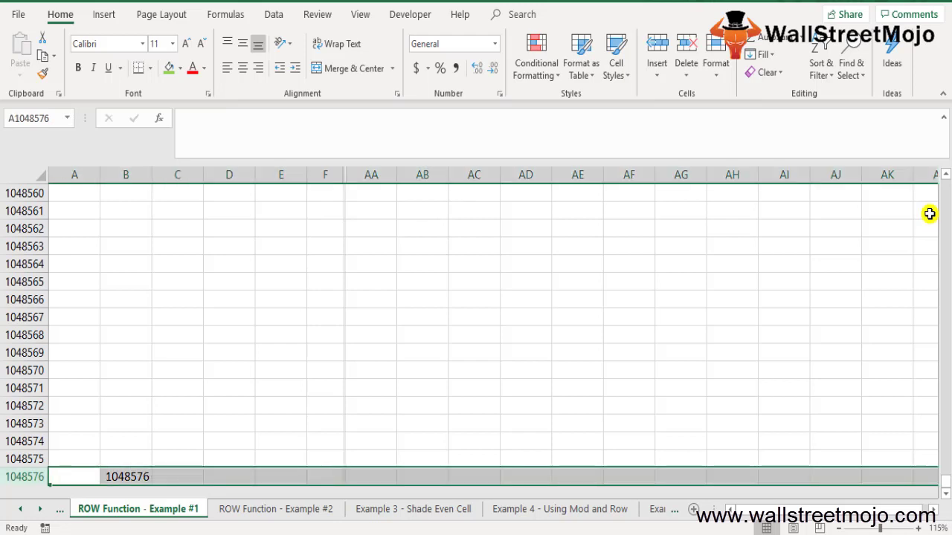
key("ctrl+Up")
key("Right")
key("Up")
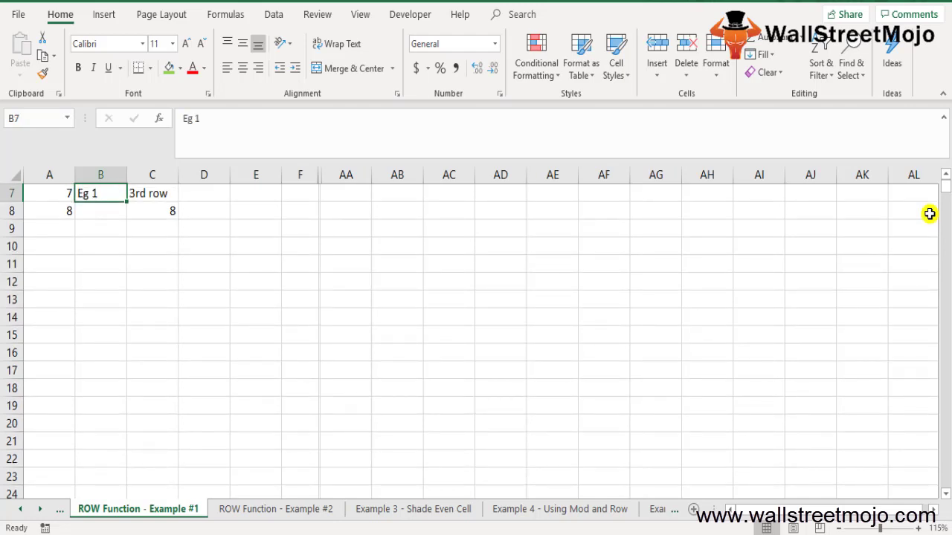
key("ctrl+Page_Down")
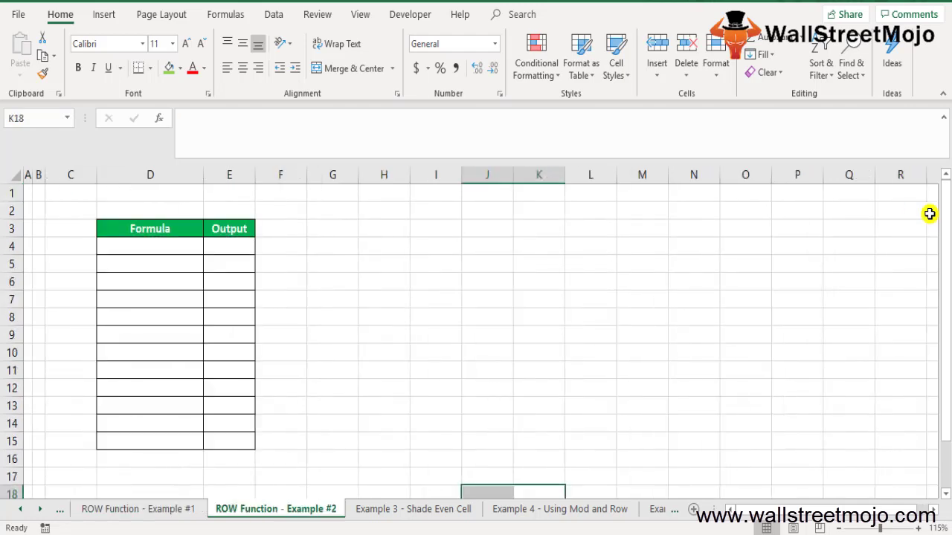
key("ctrl+Home")
key("Down")
key("Down")
key("Down")
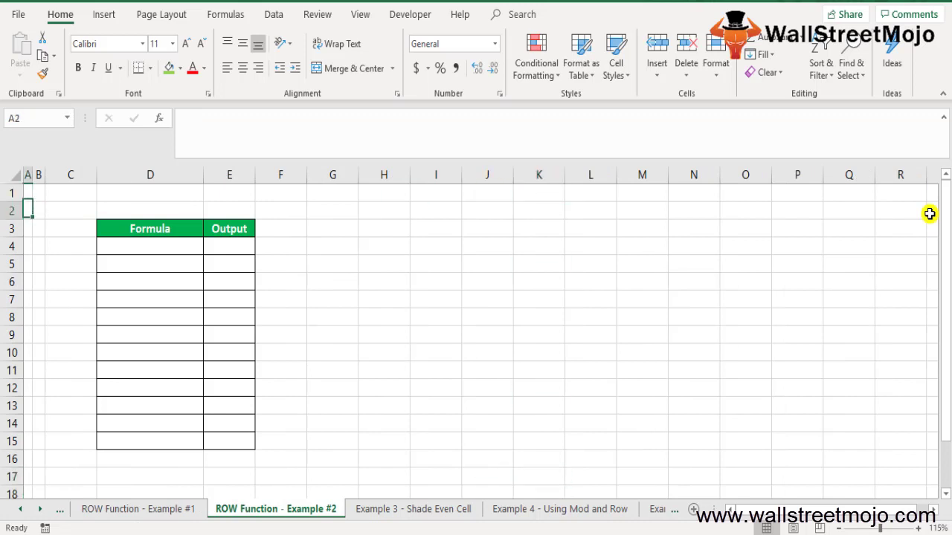
key("Right")
key("Right")
key("Right")
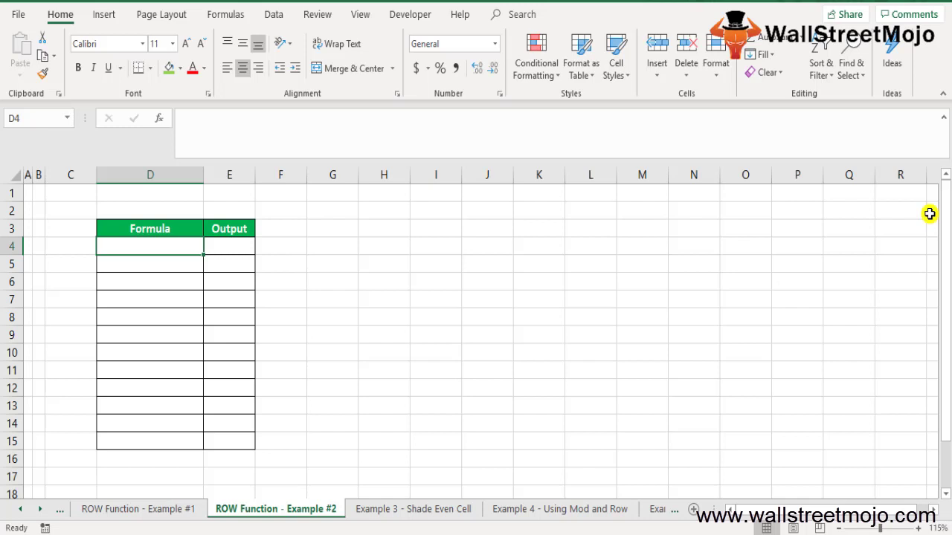
Enter =ROW() in E4 and fill it down E4:E15 to list 4 through 15
key("Up")
key("Down")
key("Right")
type("=")
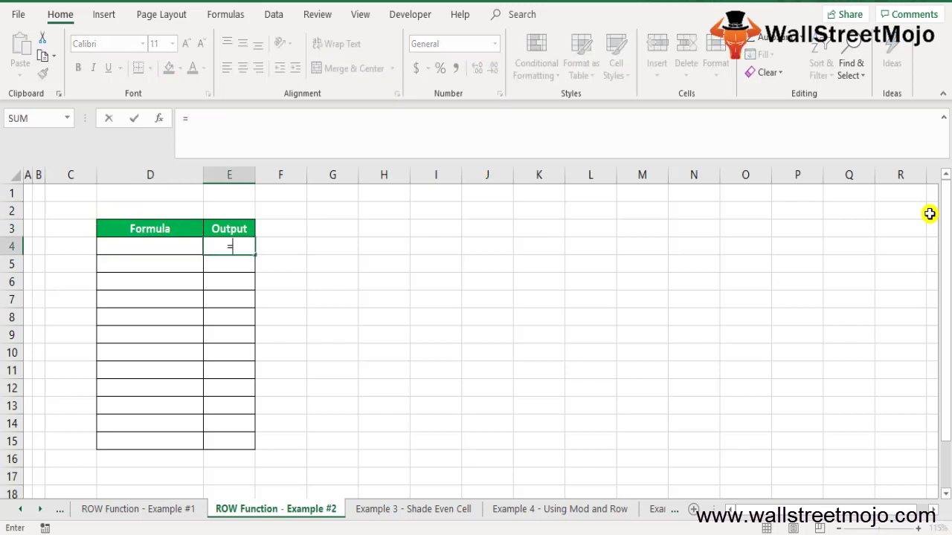
type("row(")
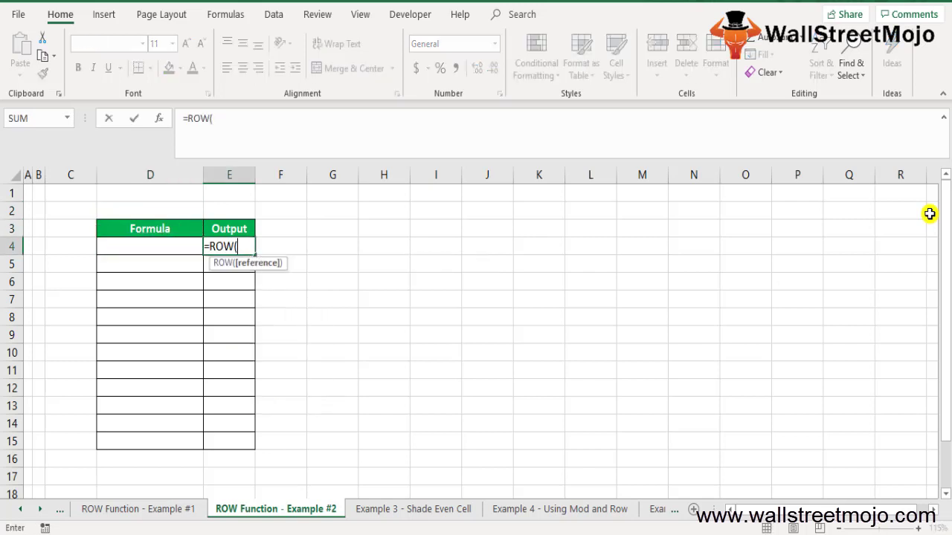
key("Return")
key("Up")
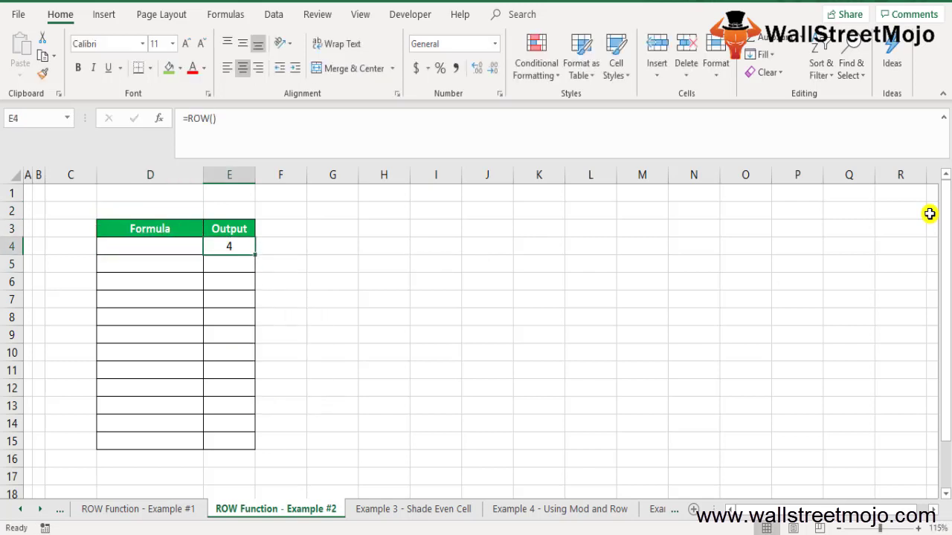
key("shift+Down")
key("shift+Down")
key("shift+Down")
key("shift+Down")
key("shift+Down")
key("shift+Down")
key("shift+Down")
key("shift+Down")
key("shift+Down")
key("shift+Down")
key("shift+Down")
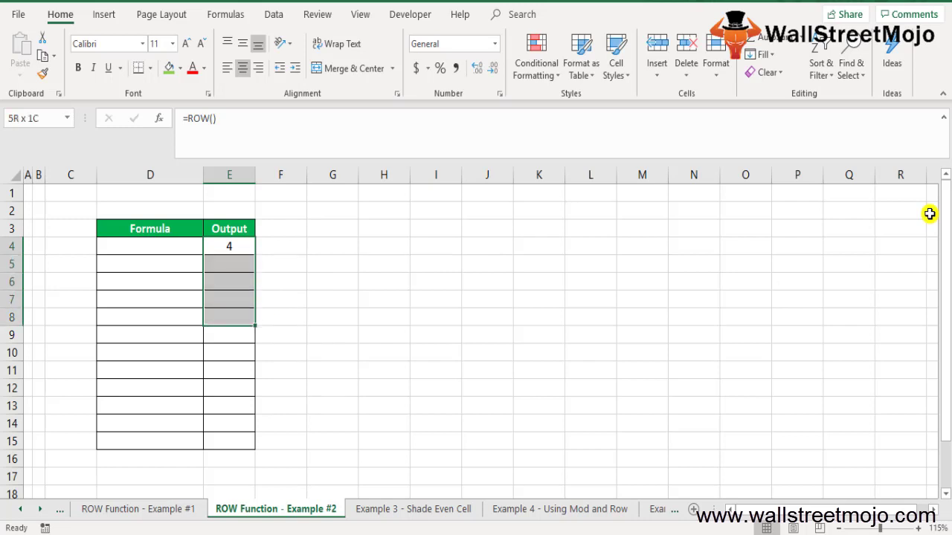
key("ctrl+d")
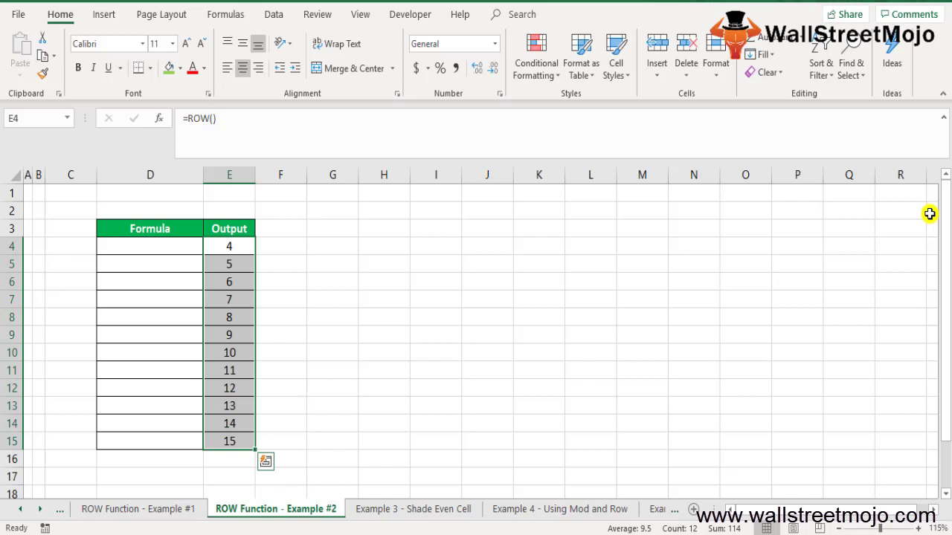
Edit E4 to =ROW()-ROW($D$3) so it returns 1
key("Down")
key("Up")
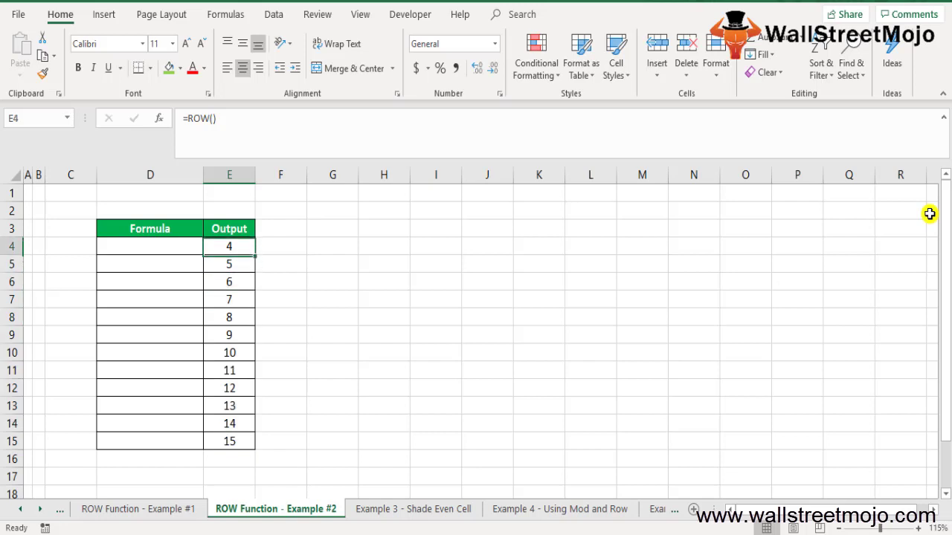
key("F2")
type("-")
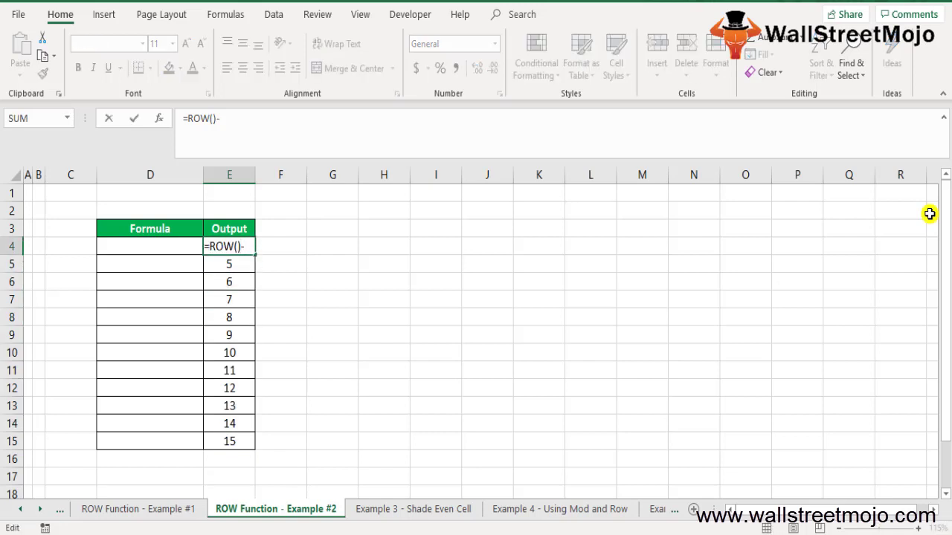
type("rpw")
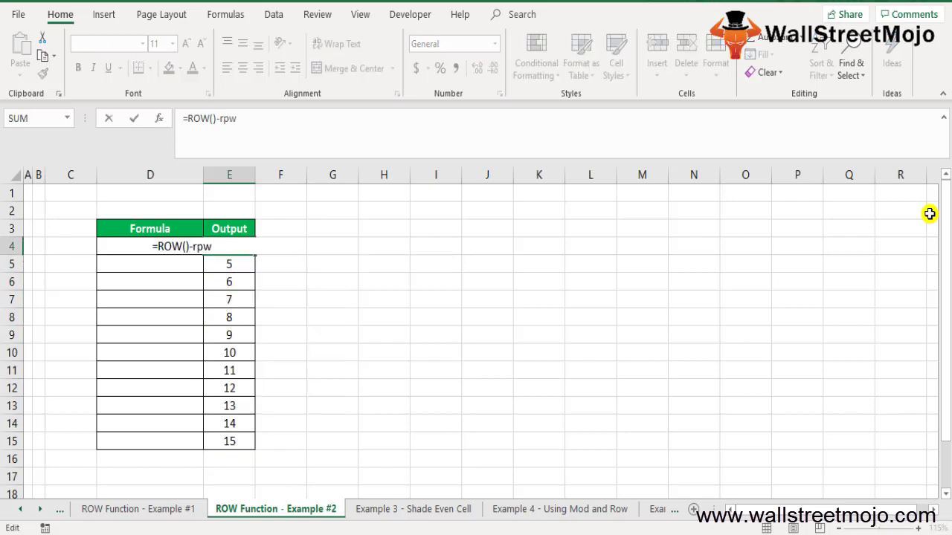
key("BackSpace")
key("BackSpace")
type("ow")
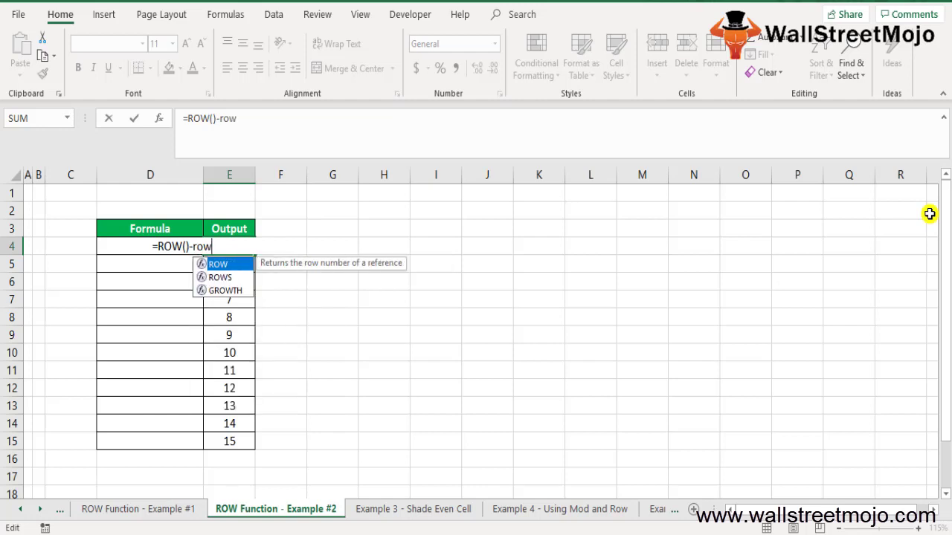
key("Tab")
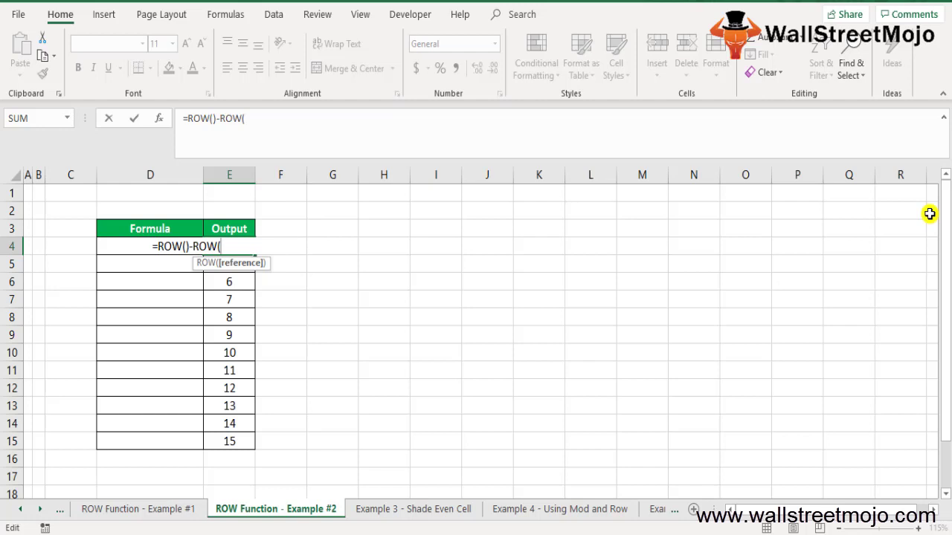
type("D3")
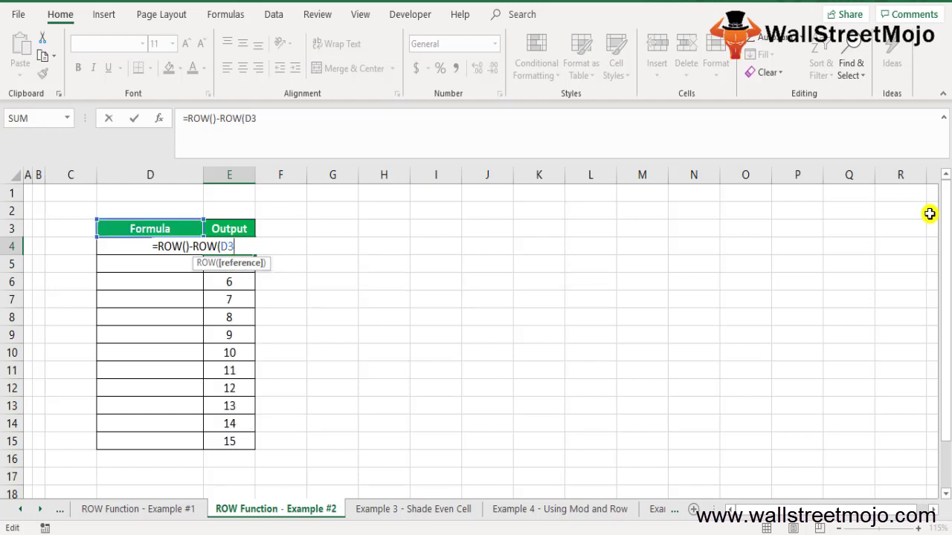
key("F4")
key("ctrl+Return")
Copy E4 and paste formulas only into E5:E15 to count up to 12
key("shift+Down")
key("shift+Down")
key("shift+Down")
key("shift+Down")
key("shift+Down")
key("shift+Down")
key("shift+Down")
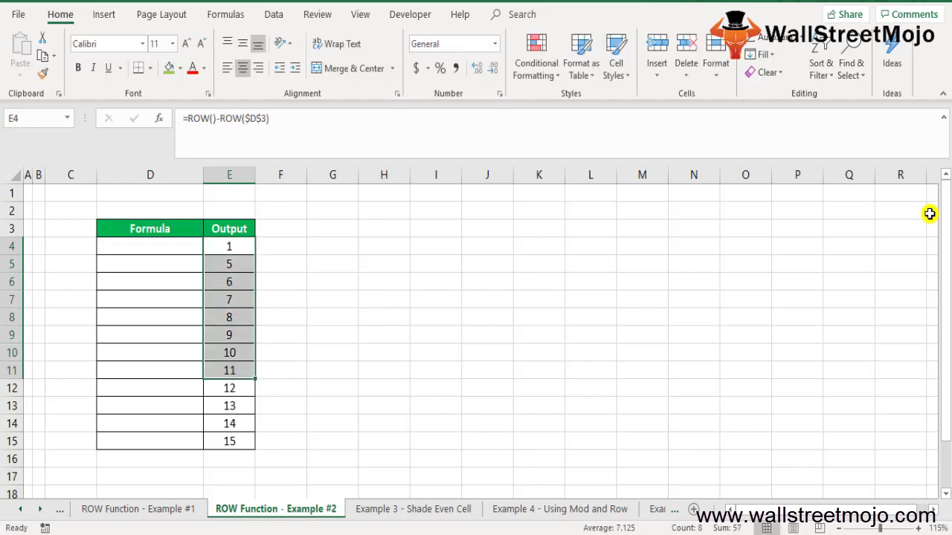
key("shift+Up")
key("shift+Up")
key("shift+Up")
key("shift+Up")
key("shift+Up")
key("shift+Up")
key("shift+Up")
key("ctrl+c")
key("Down")
key("shift+Down")
key("shift+Down")
key("shift+Down")
key("shift+Down")
key("shift+Down")
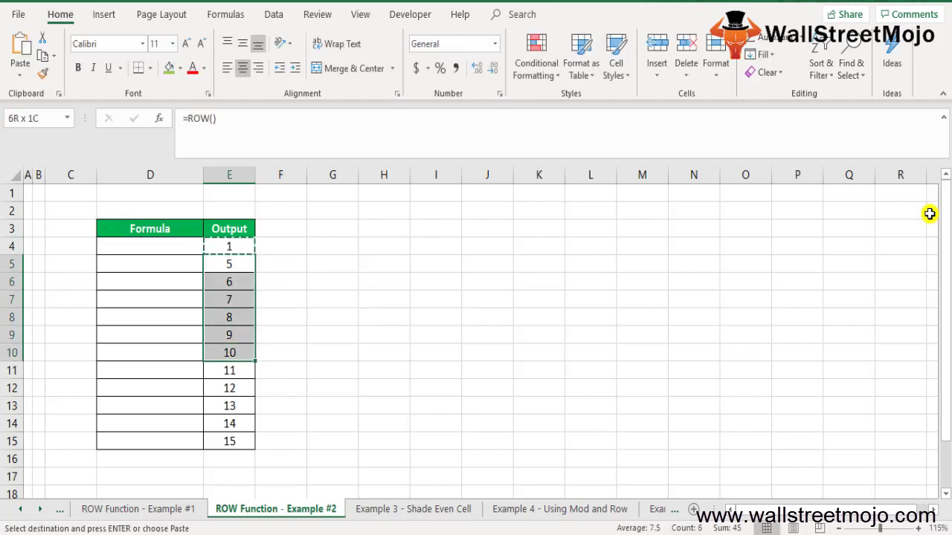
key("shift+Down")
key("shift+Down")
key("shift+Down")
key("shift+Down")
key("shift+Down")
key("ctrl+alt+v")
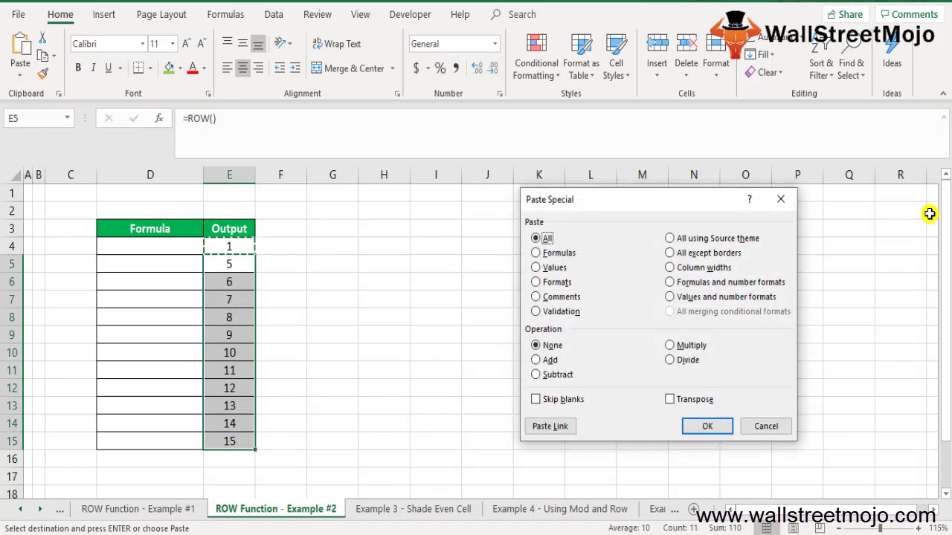
key("f")
key("Return")
Check the pasted Output values, then switch to the Example 3 - Shade Even Cell sheet
key("Down")
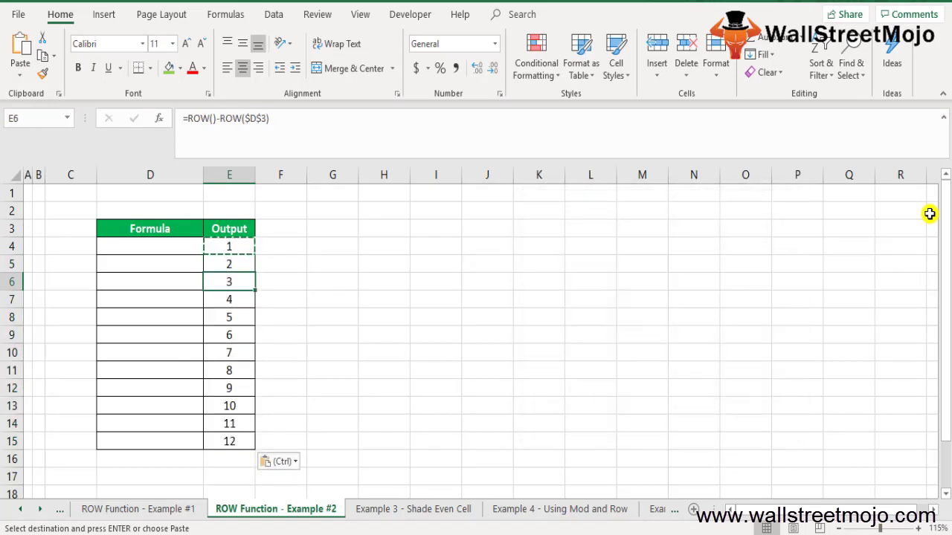
key("Down")
key("Down")
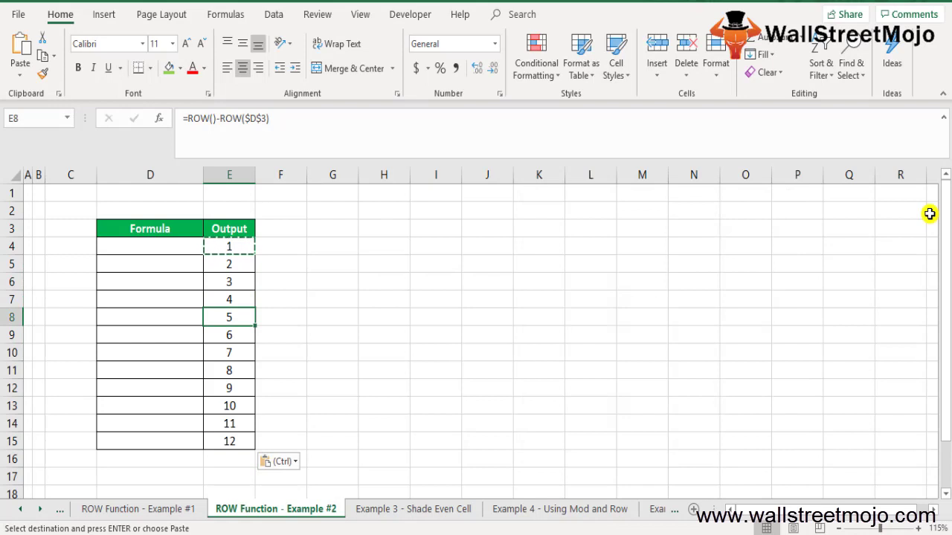
key("Down")
key("Down")
key("Down")
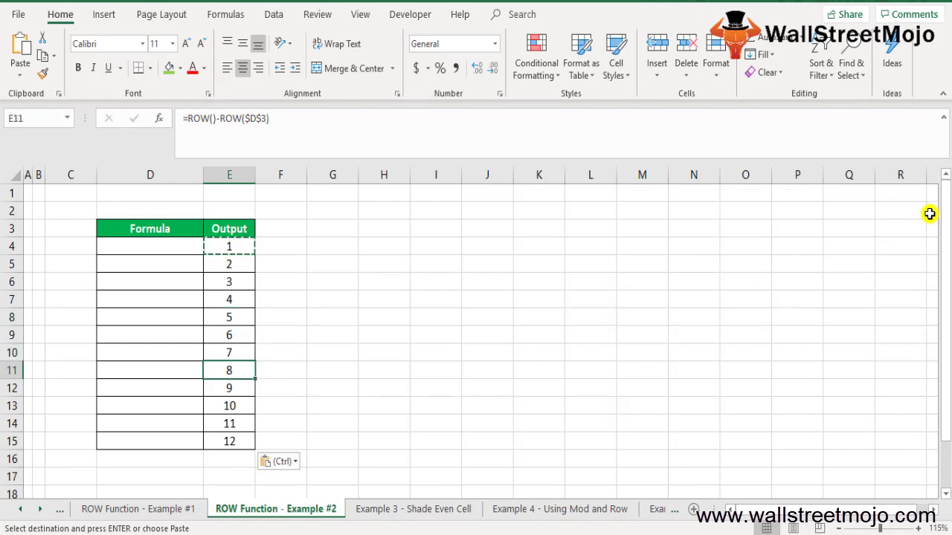
key("Down")
key("Down")
key("Down")
key("Down")
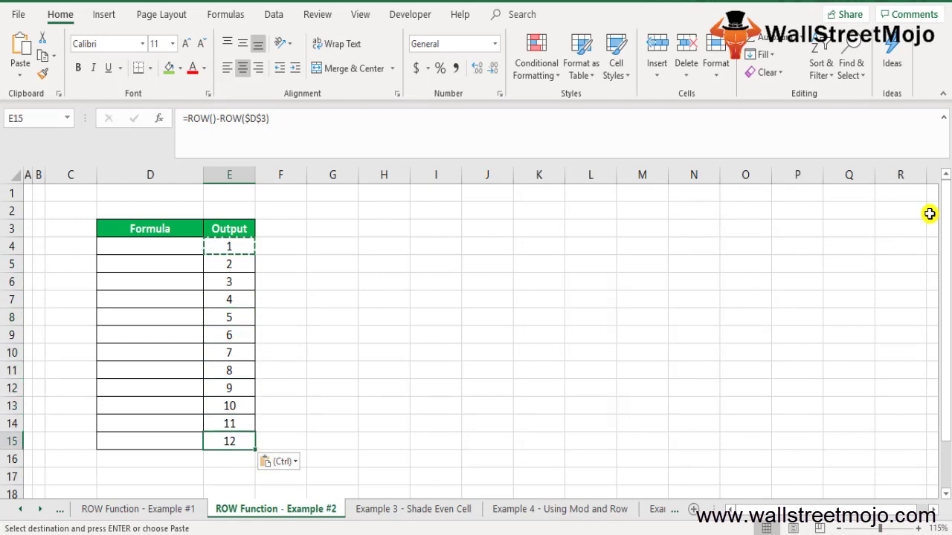
key("ctrl+Page_Down")
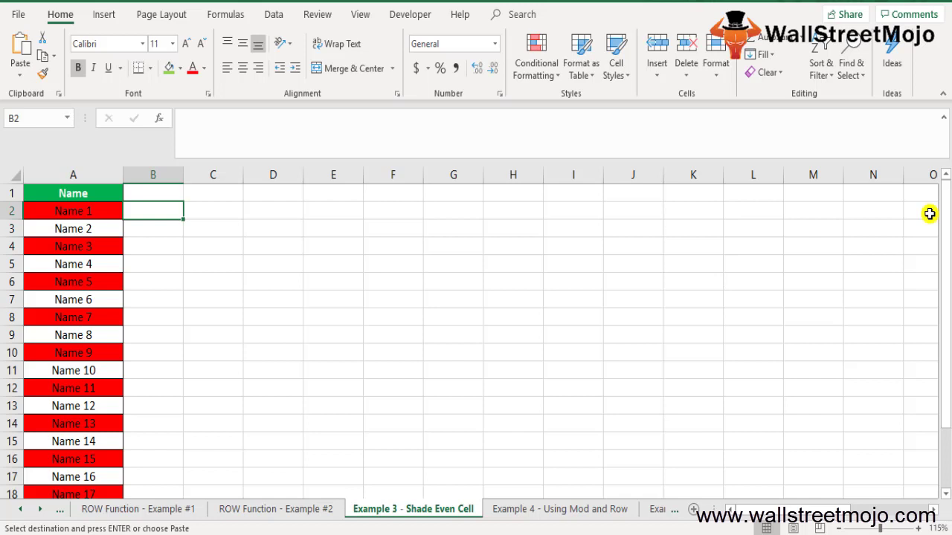
Enter ="Name"&""&ROW()-ROW($A$1) in B2 to produce a Name label
key("Down")
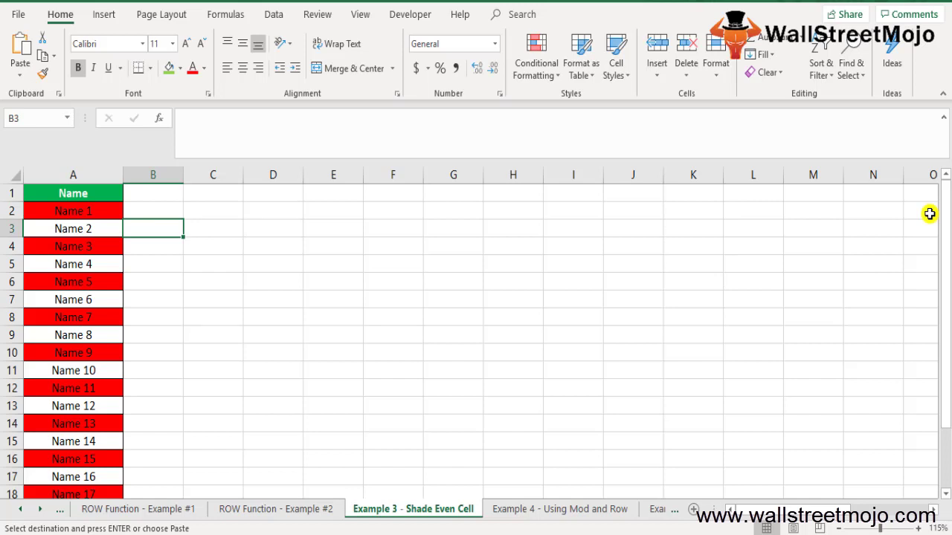
key("Right")
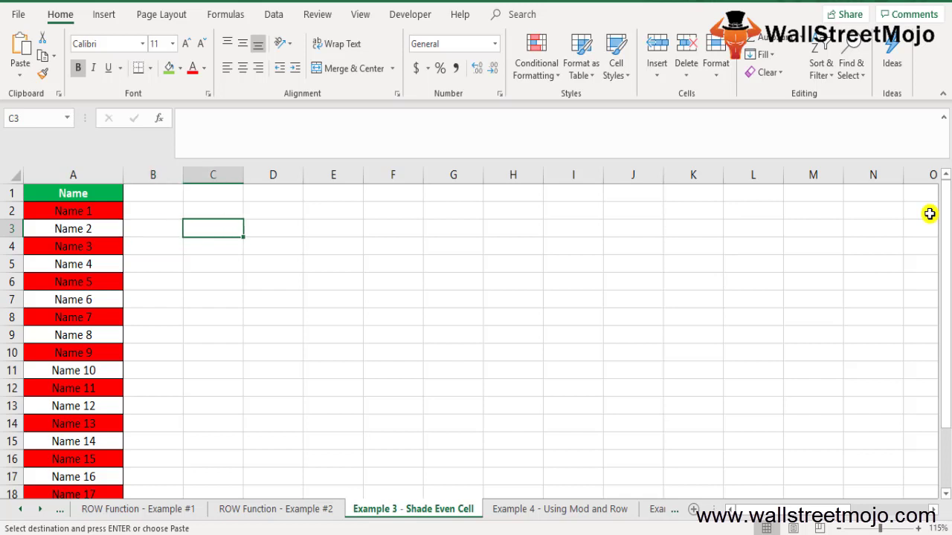
key("Left")
key("Up")
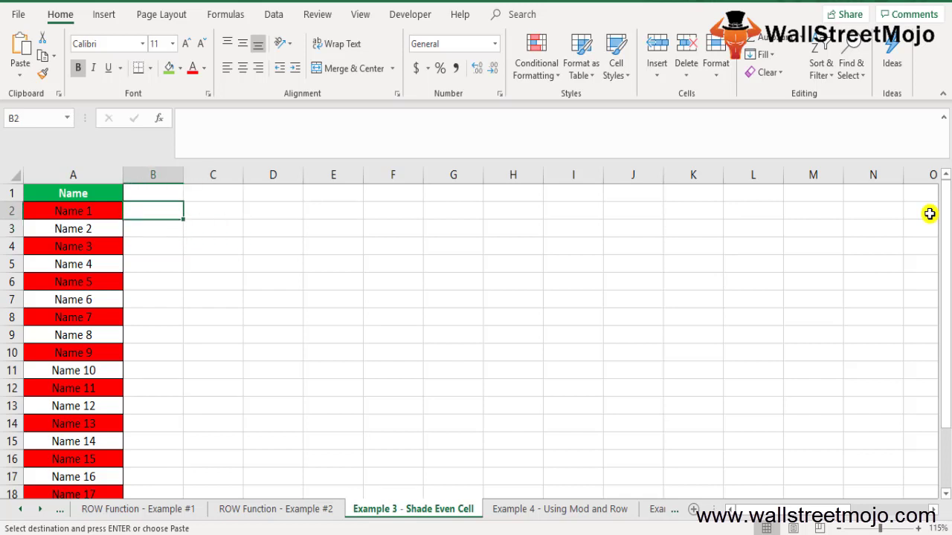
type("=\"Name")
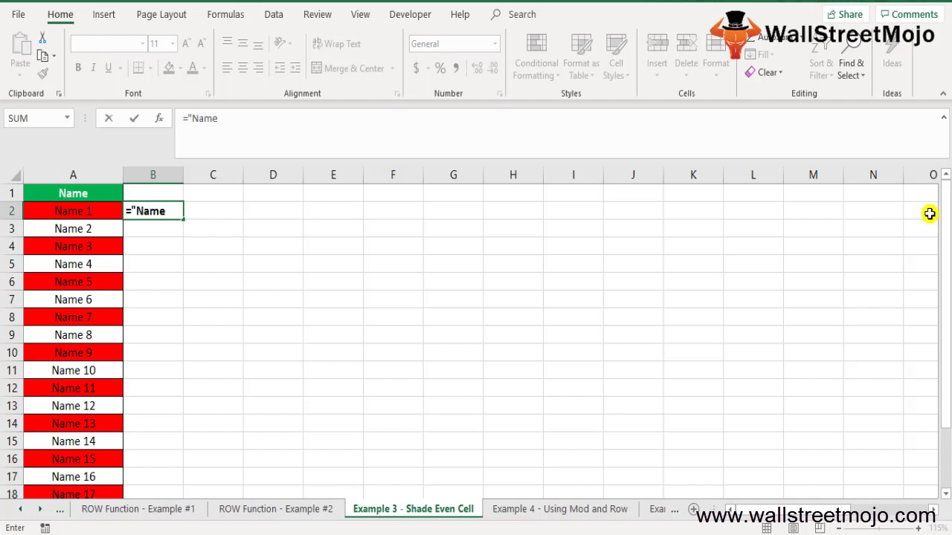
type("\"&\"\"&row")
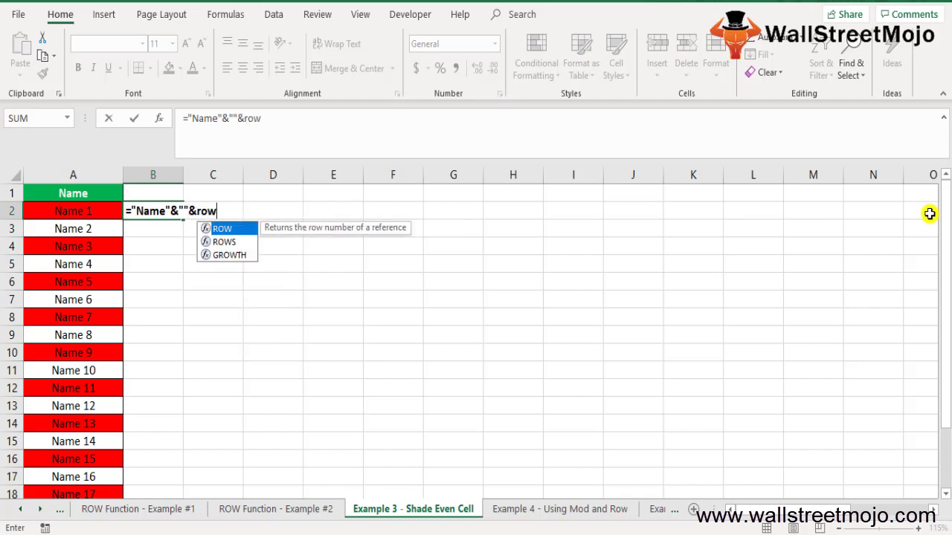
key("Tab")
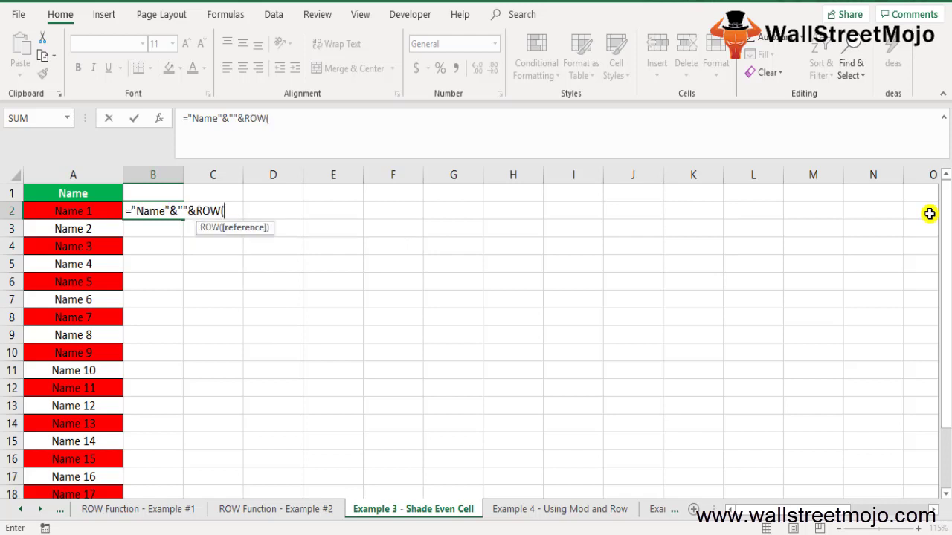
type(")")
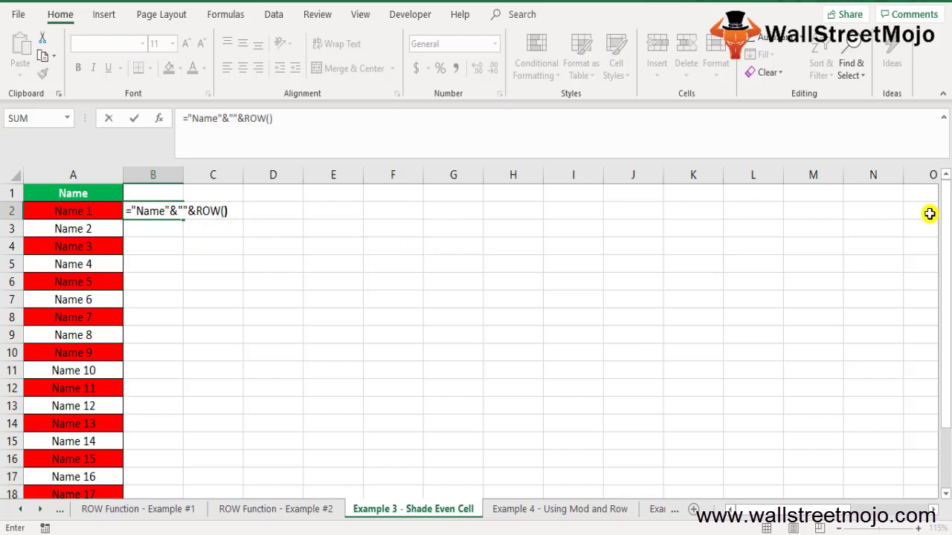
type("-r")
type("ow")
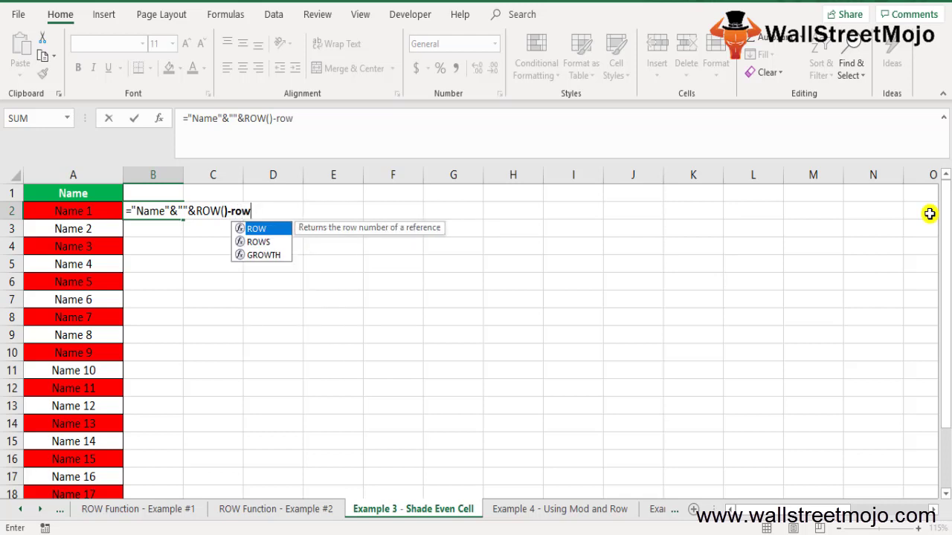
key("Tab")
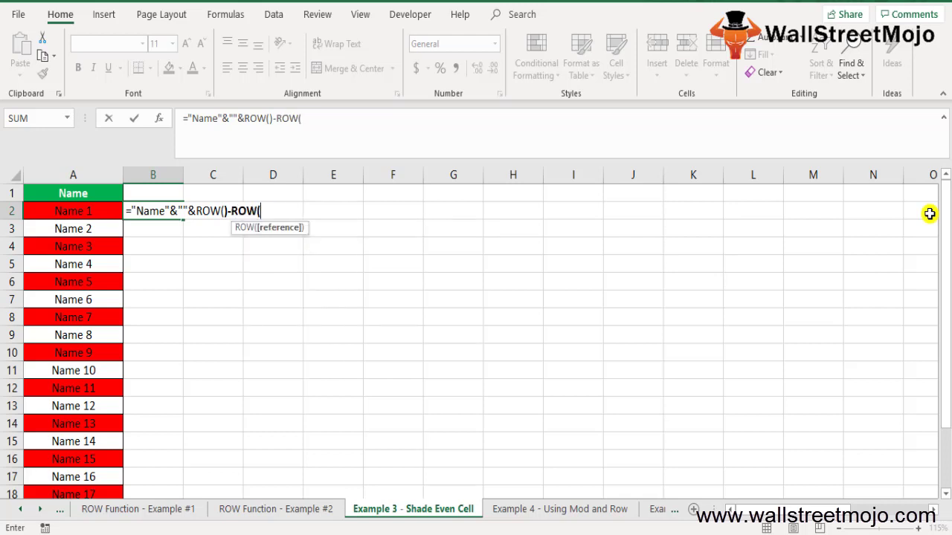
key("Left")
key("Up")
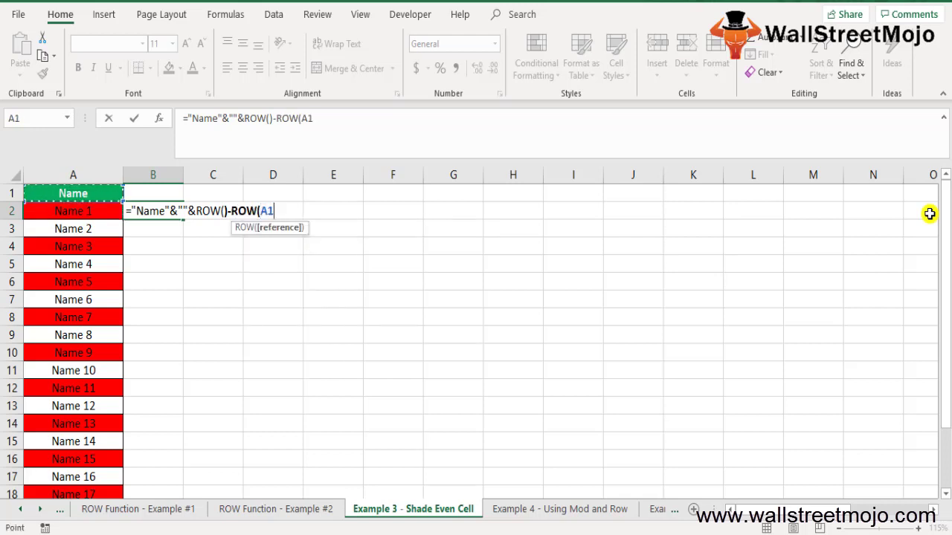
key("F4")
type(")")
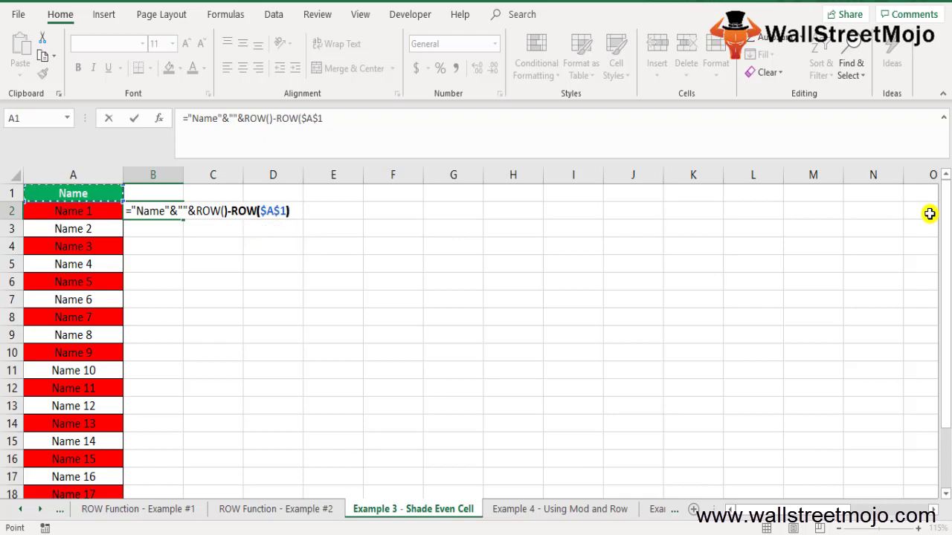
key("ctrl+Return")
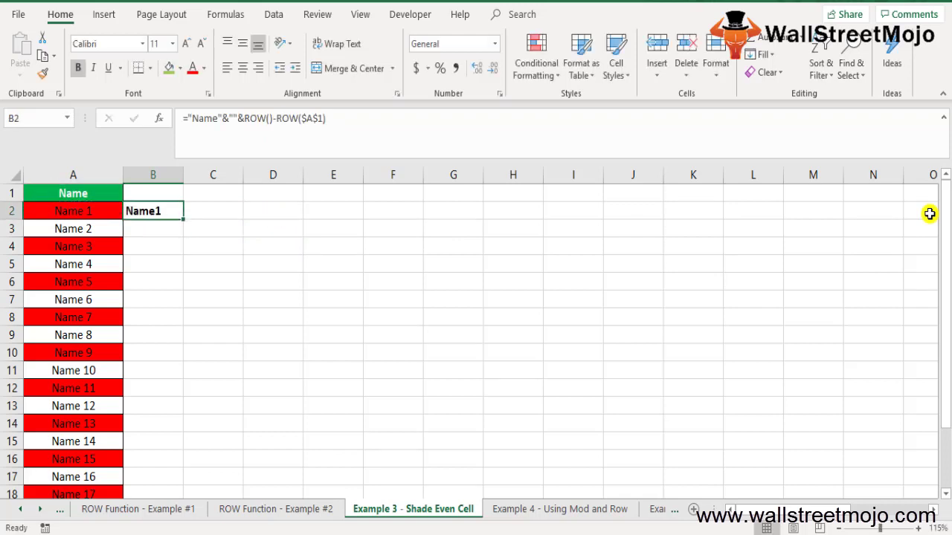
Fill the Name formula down column B through row 21
key("shift+Down")
key("shift+Down")
key("shift+Down")
key("shift+Down")
key("shift+Down")
key("shift+Down")
key("shift+Down")
key("shift+Down")
key("shift+Down")
key("shift+Down")
key("shift+Down")
key("shift+Down")
key("shift+Down")
key("shift+Down")
key("shift+Down")
key("shift+Down")
key("shift+Down")
key("shift+Down")
key("shift+Down")
key("shift+Down")
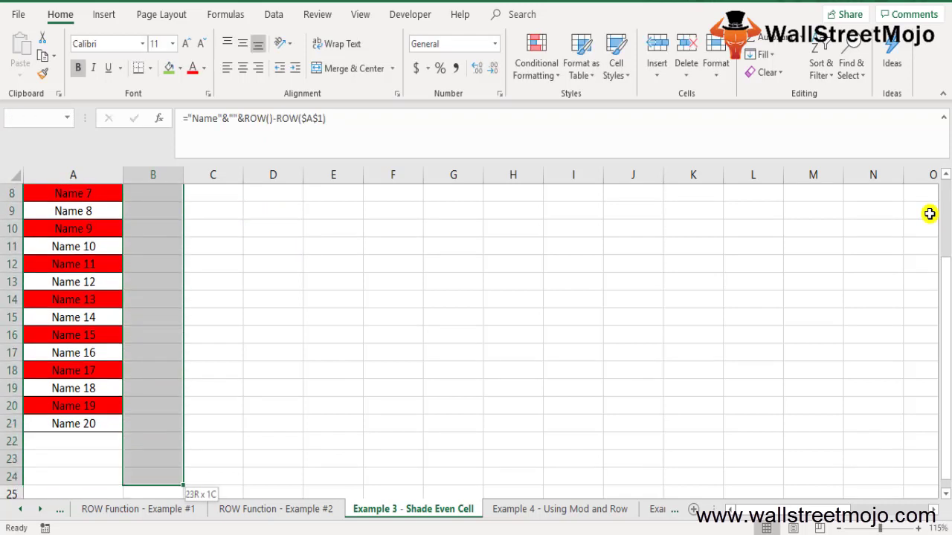
key("shift+Up")
key("shift+Up")
key("shift+Up")
key("shift+Up")
key("shift+Up")
key("shift+Up")
key("shift+Up")
key("shift+Up")
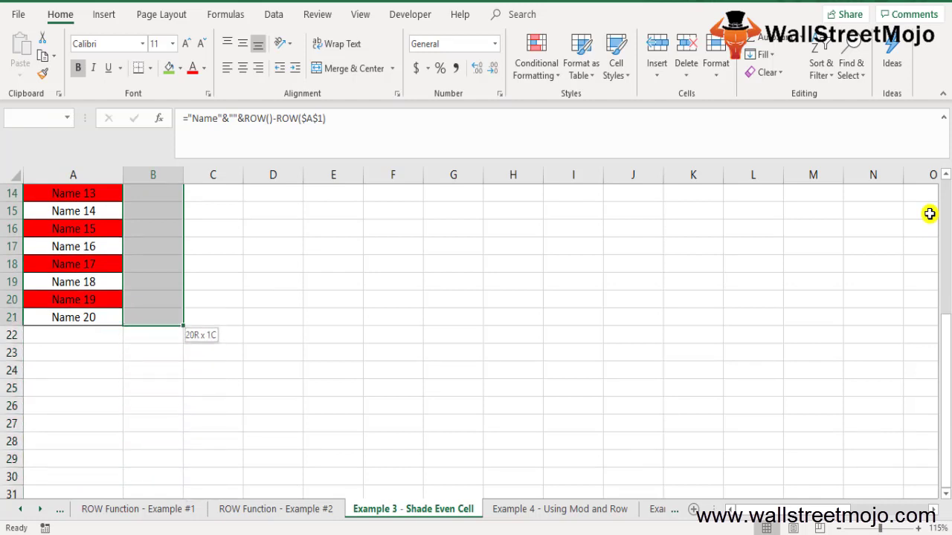
key("ctrl+d")
key("Down")
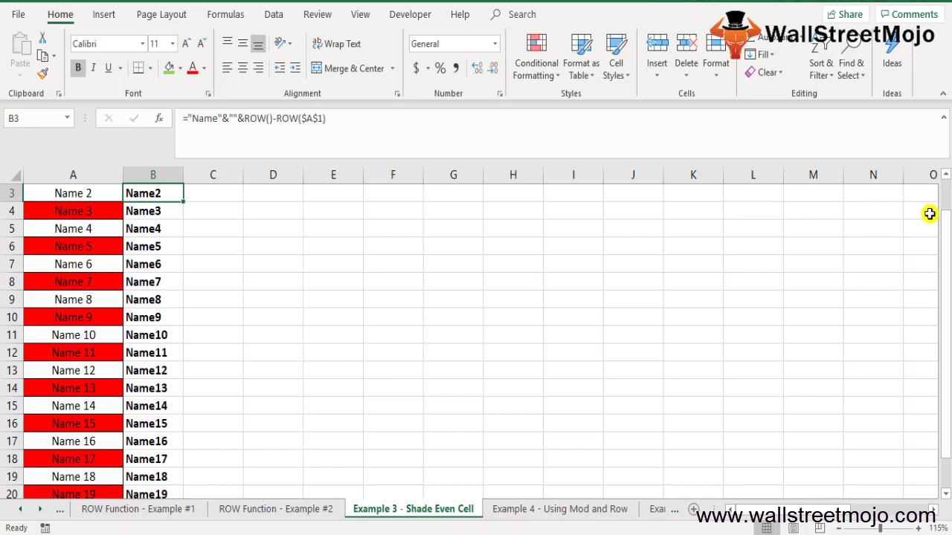
Clear the old Name labels below B2 in column B
key("ctrl+shift+Down")
key("Delete")
key("Up")
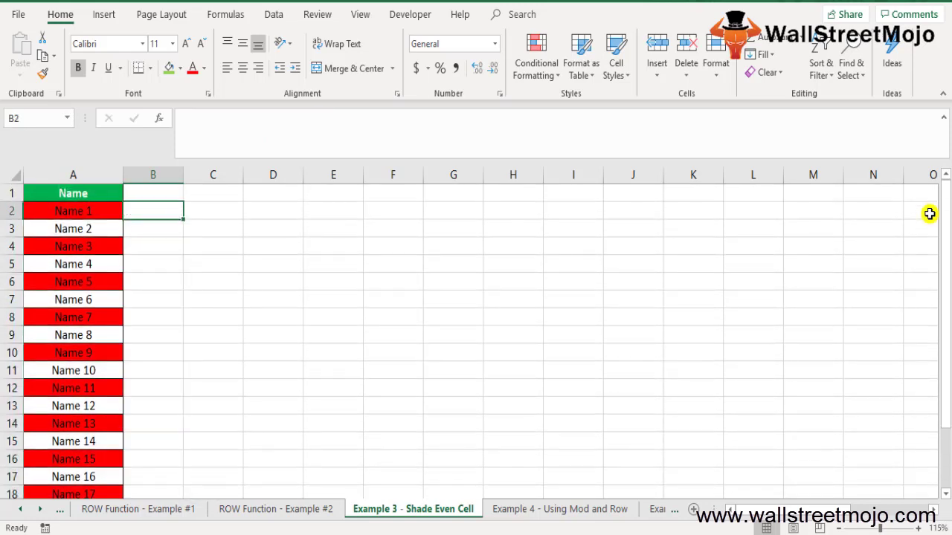
Enter =EVEN(ROW()=ROW()) in B2, accepting Excel's correction, so it returns 2
type("=even")
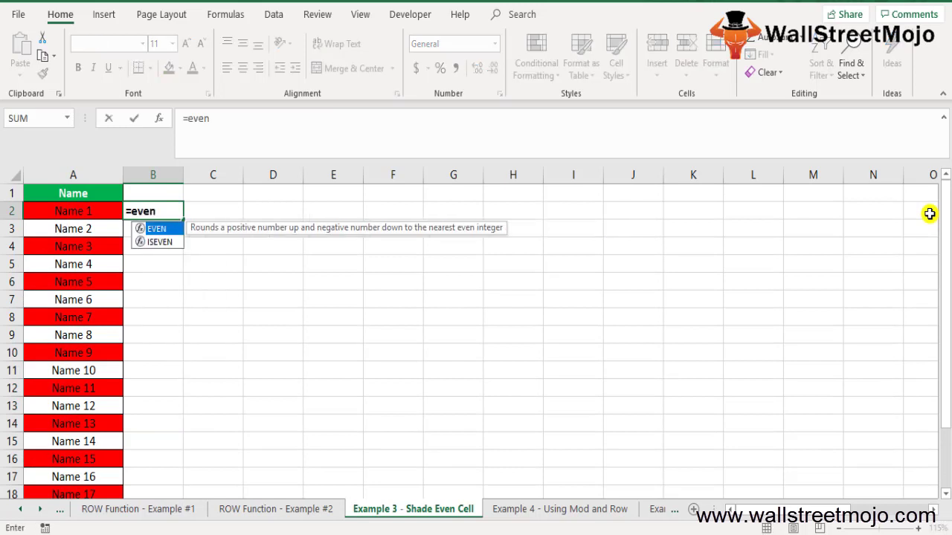
key("Tab")
type("row")
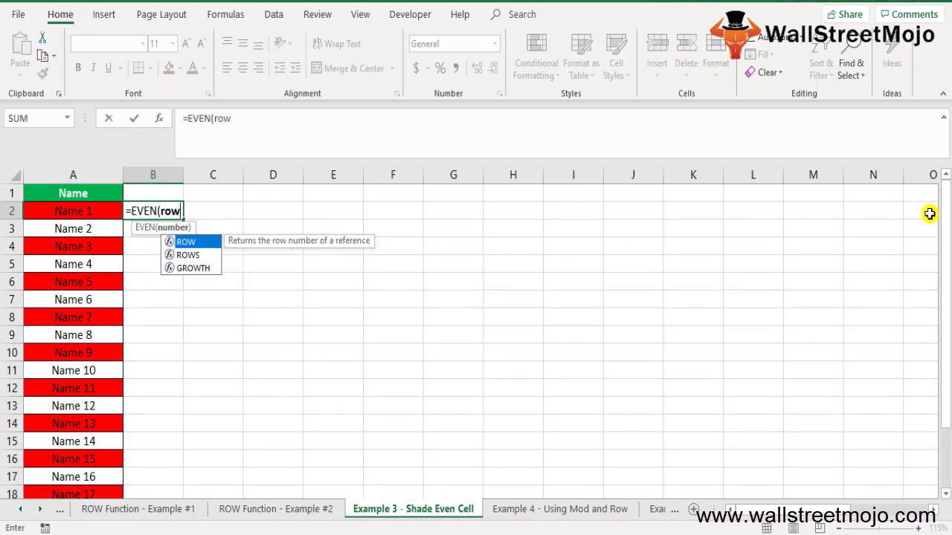
key("Tab")
type(")")
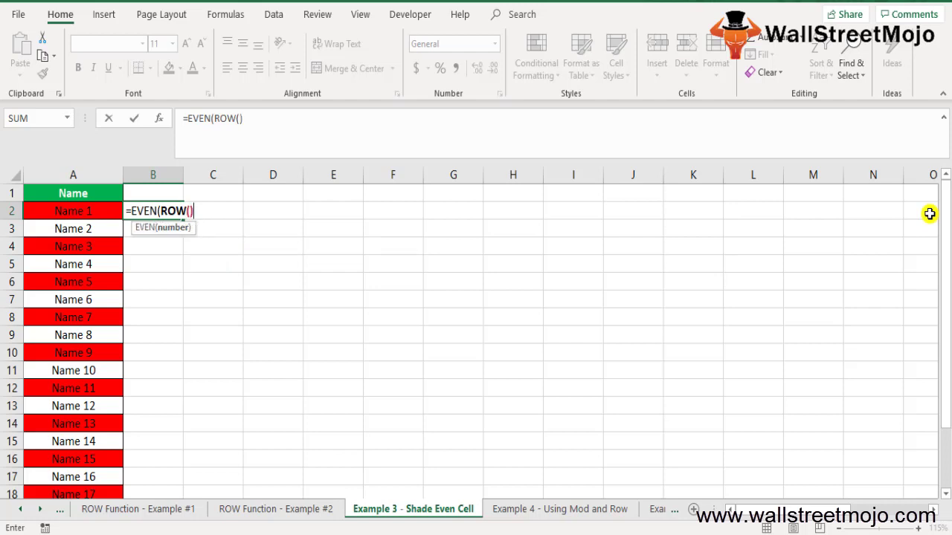
type("=row")
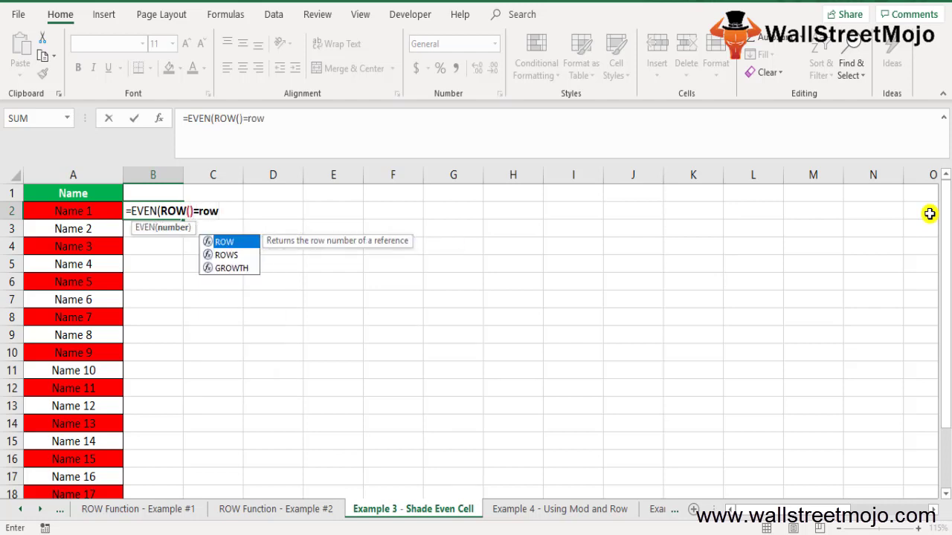
key("Tab")
type(")")
key("Return")
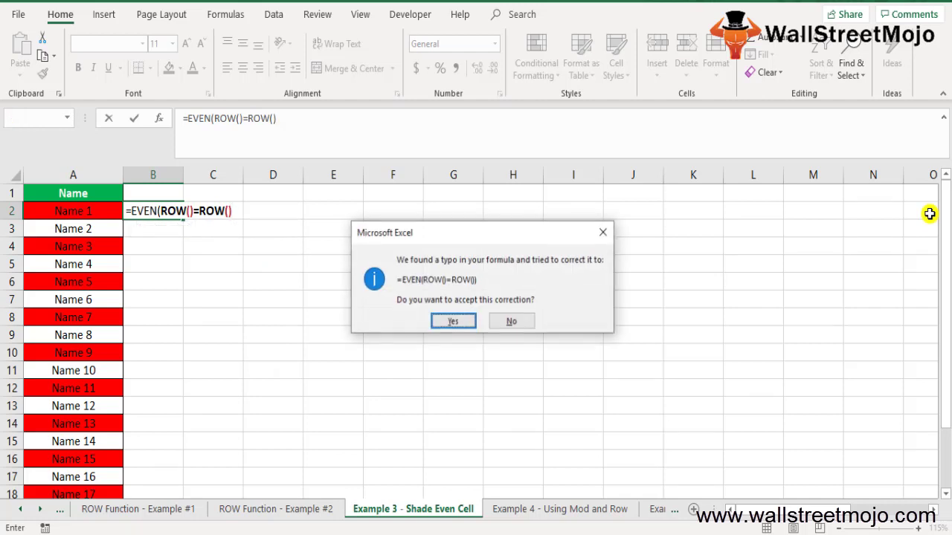
key("Return")
key("Up")
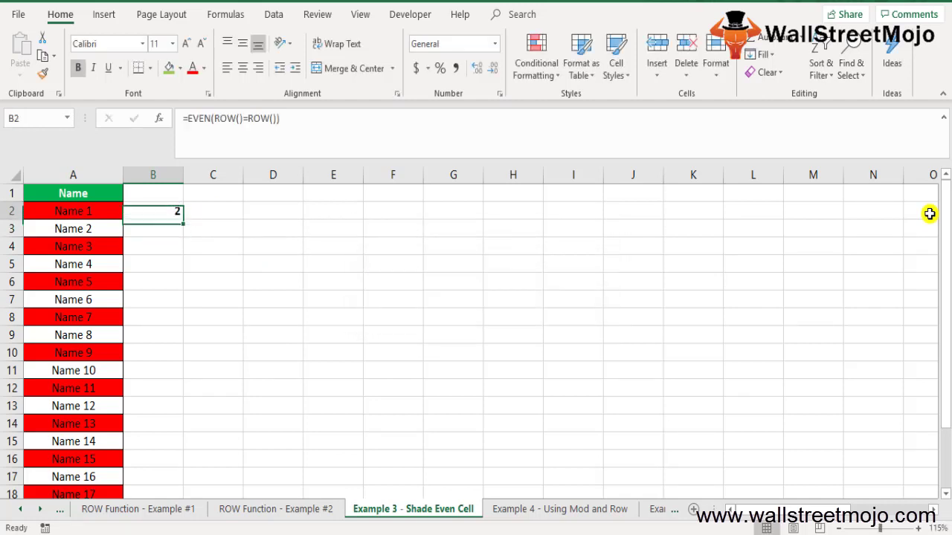
key("shift+Down")
key("shift+Down")
key("shift+Down")
key("shift+Down")
key("shift+Down")
key("shift+Down")
key("shift+Down")
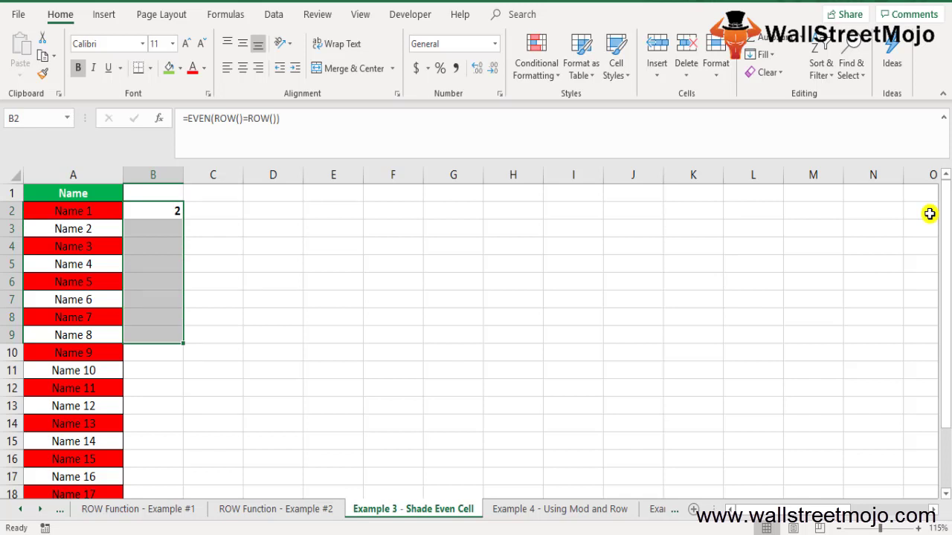
Select the name list A1:A21 and start a new conditional formatting rule
key("Left")
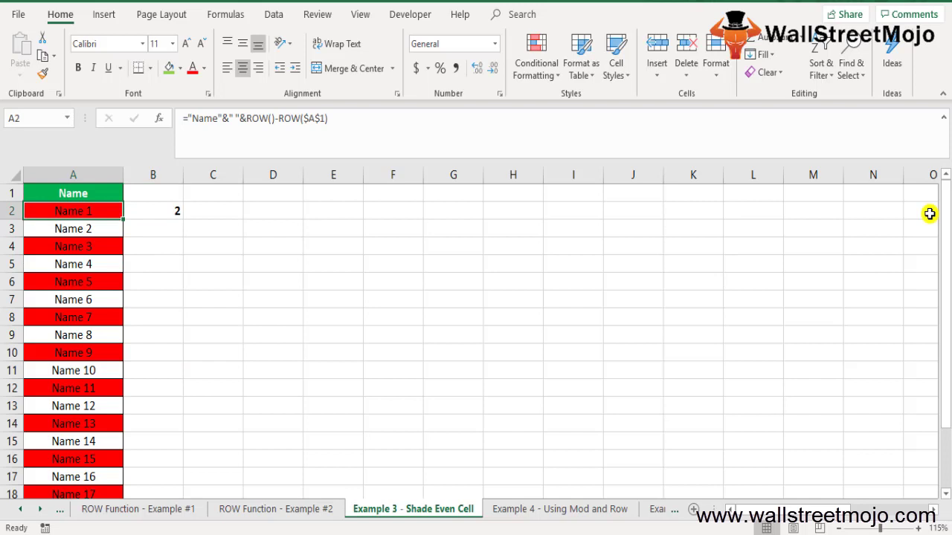
key("Up")
key("ctrl+shift+Down")
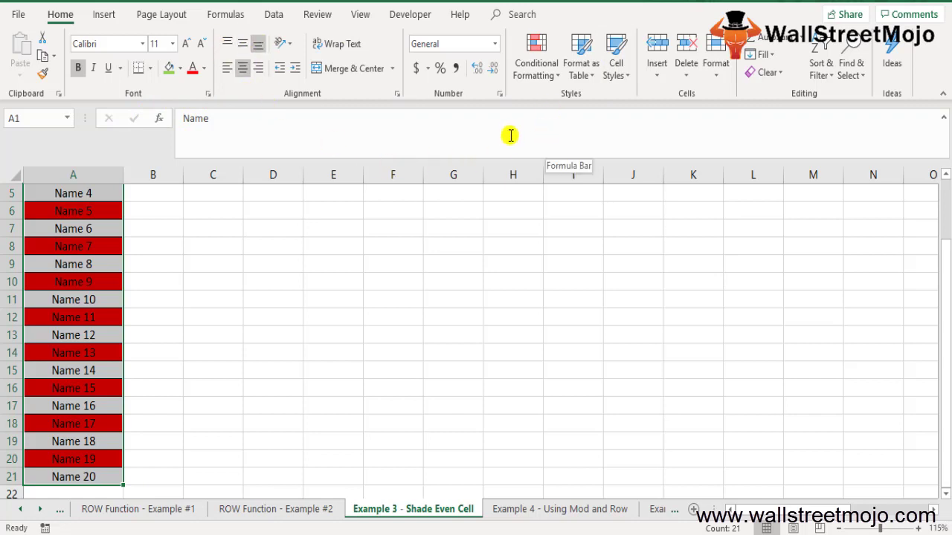
left_click(540, 73)
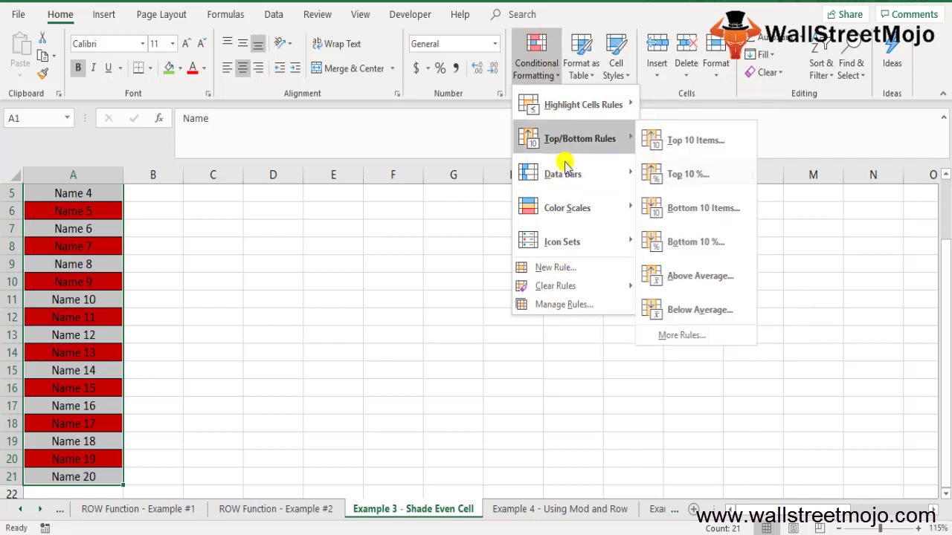
mouse_move(565, 176)
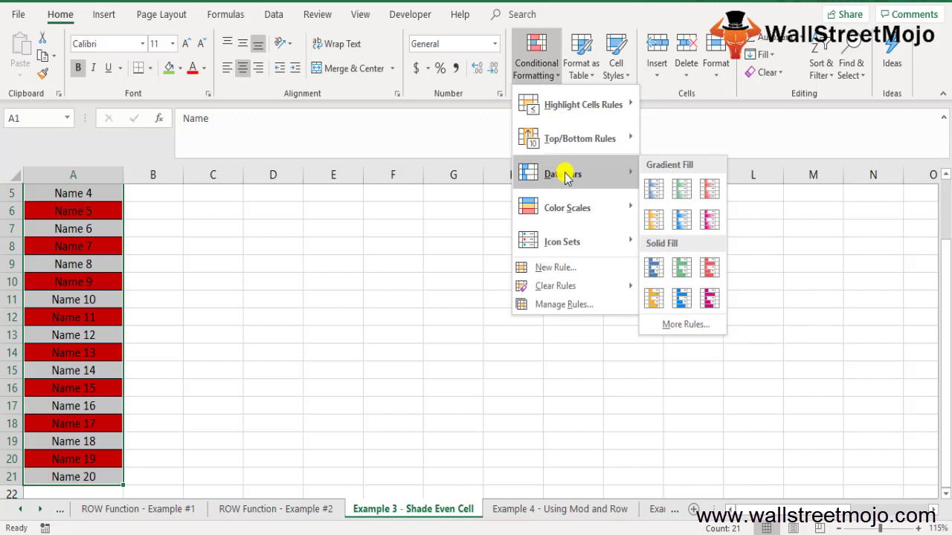
left_click(577, 271)
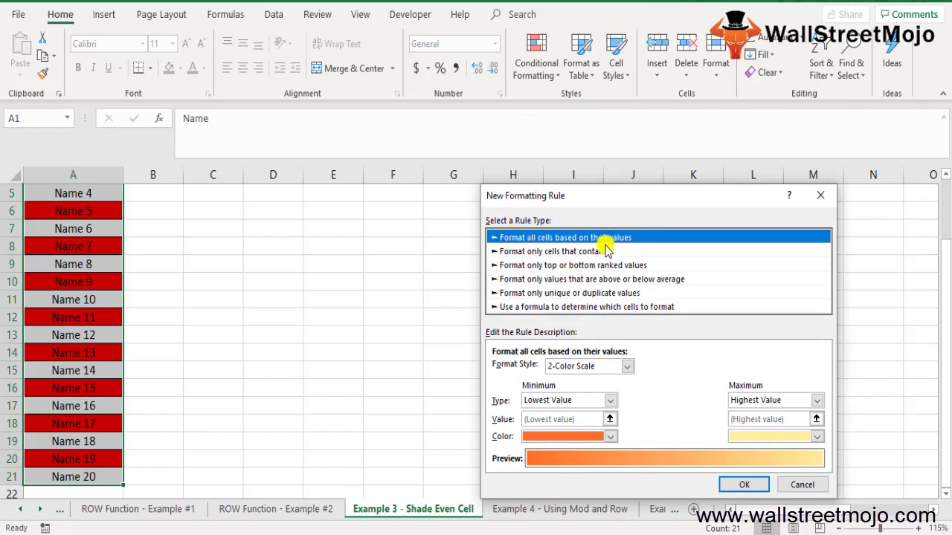
Choose 'Use a formula to determine which cells to format' and enter =EVEN(ROW())=ROW()
left_click(532, 306)
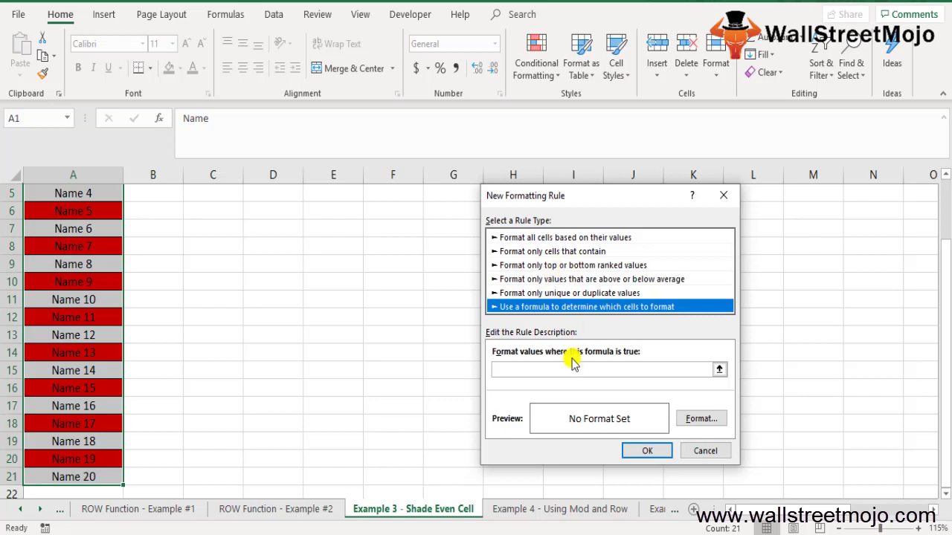
left_click(534, 366)
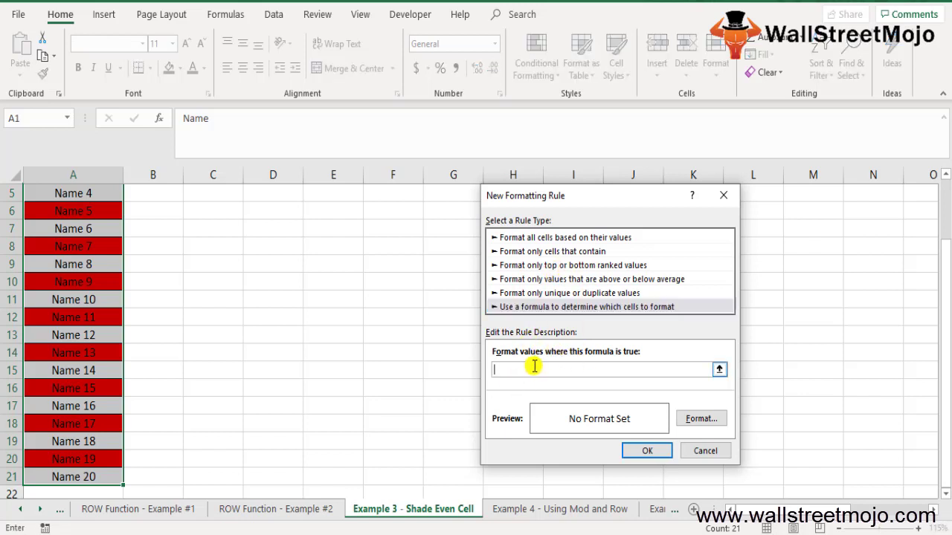
type("=EVEN(ROW())=ROW()")
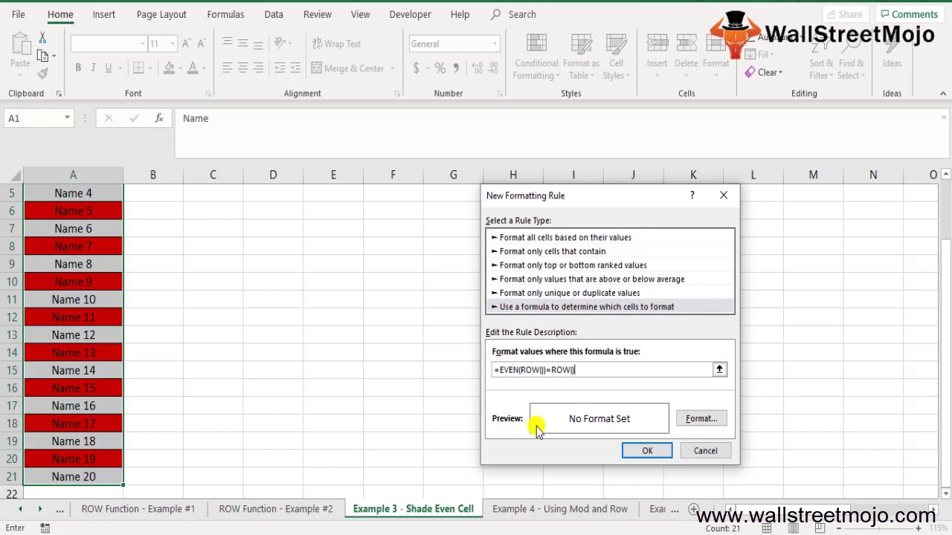
Give the rule a yellow fill and apply it to the name list
left_click(718, 419)
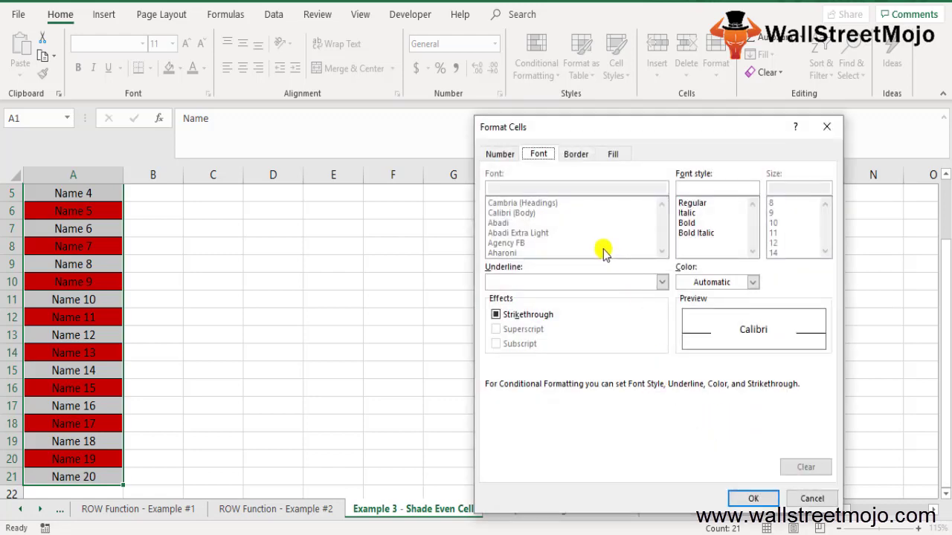
left_click(494, 154)
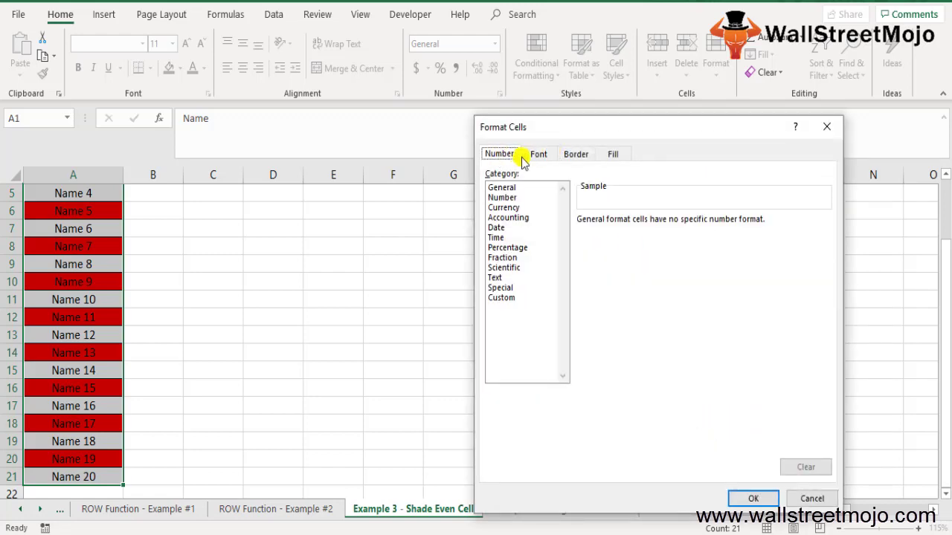
left_click(538, 154)
left_click(575, 154)
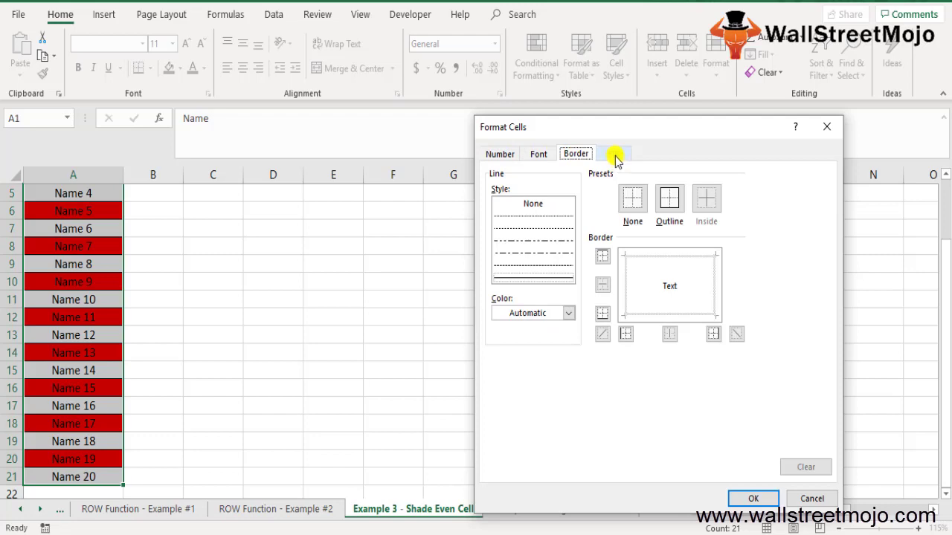
left_click(612, 154)
left_click(536, 305)
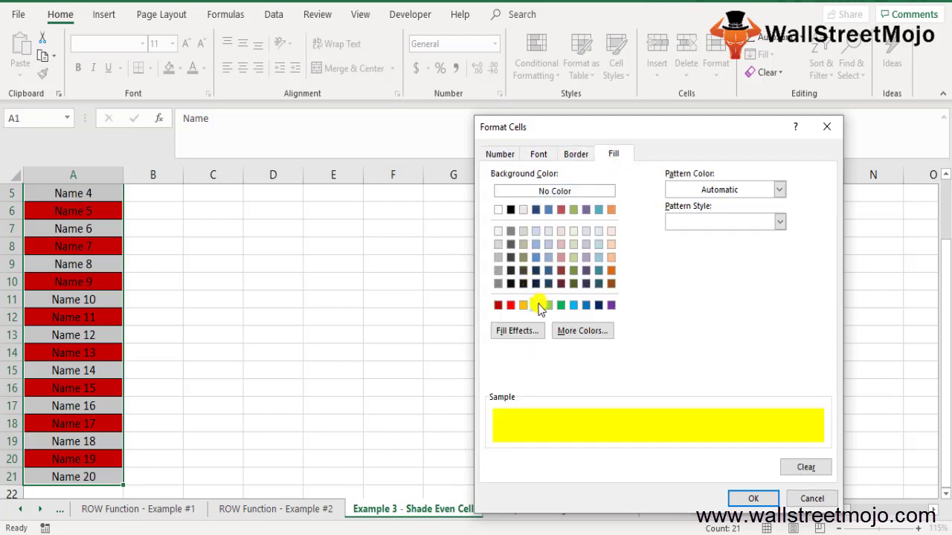
left_click(753, 497)
left_click(658, 453)
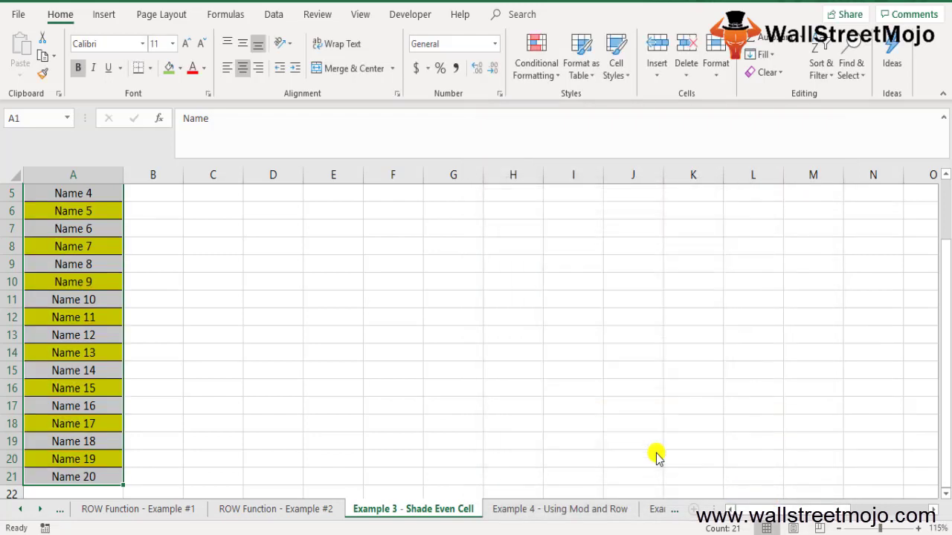
Deselect the list, then select names A2 to A13 to check the yellow even rows
left_click(213, 370)
scroll(138, 366, "up", 2)
left_click(68, 215)
left_click_drag(76, 220, 87, 411)
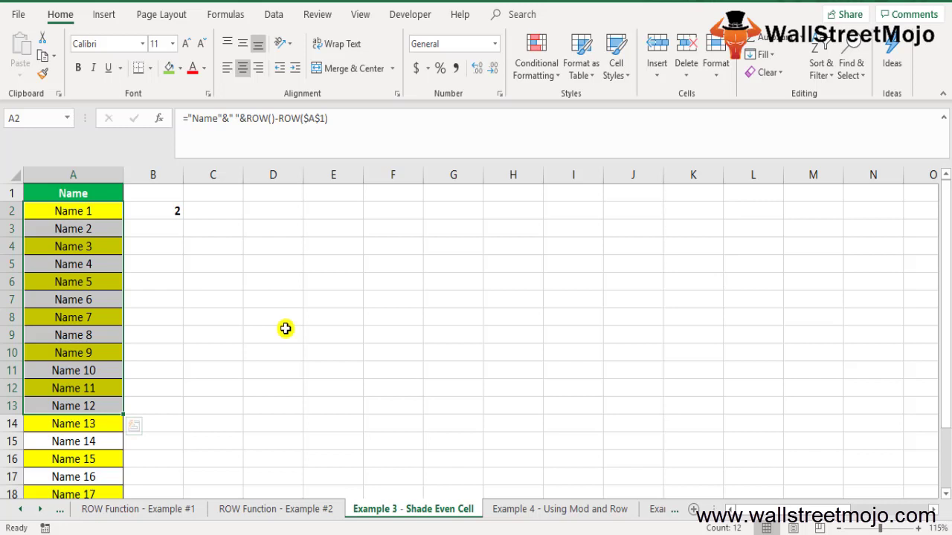
scroll(172, 461, "down", 6)
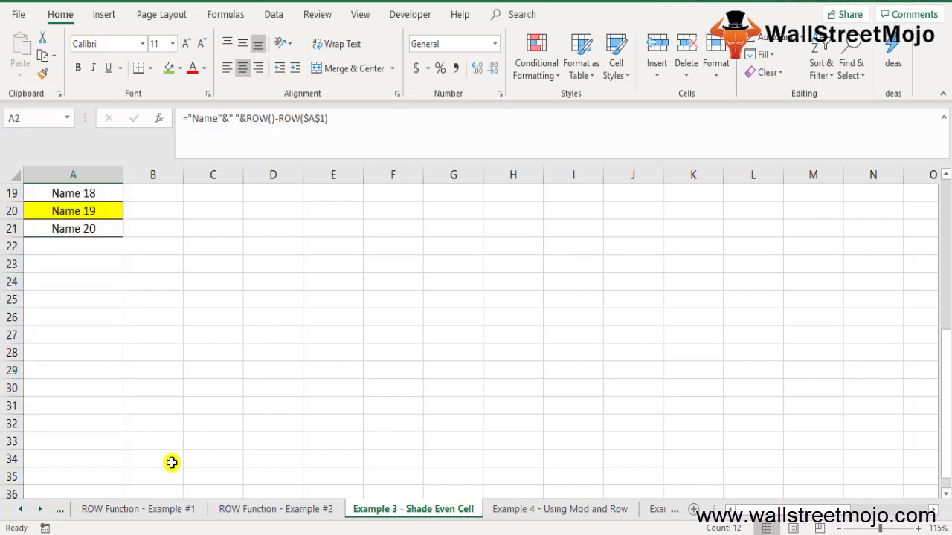
Type '1. Topmost' into cell A26 below the name list
left_click(47, 320)
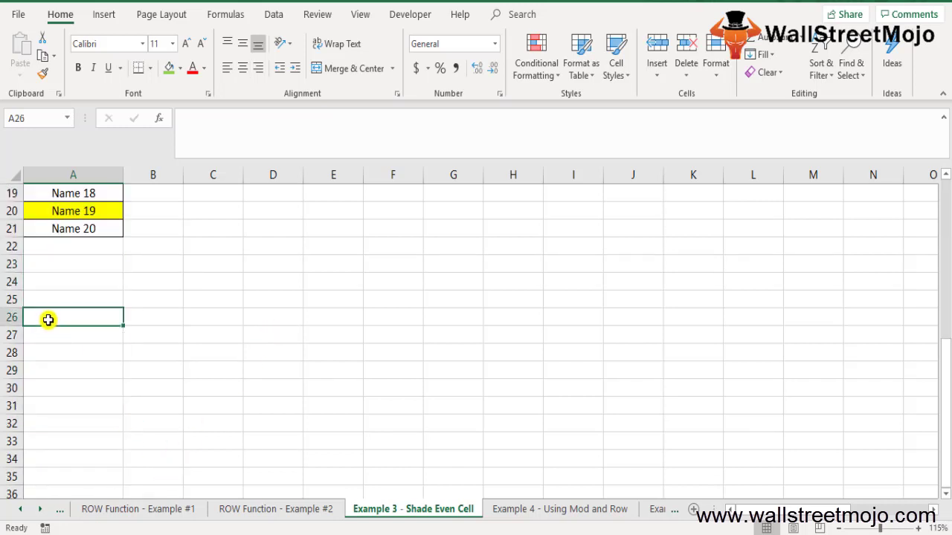
type("1.")
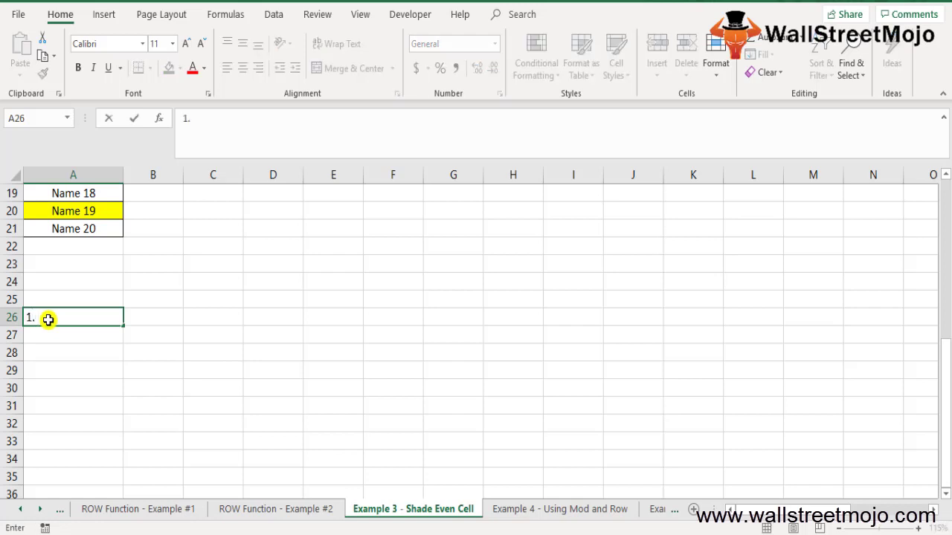
type(" Topmost")
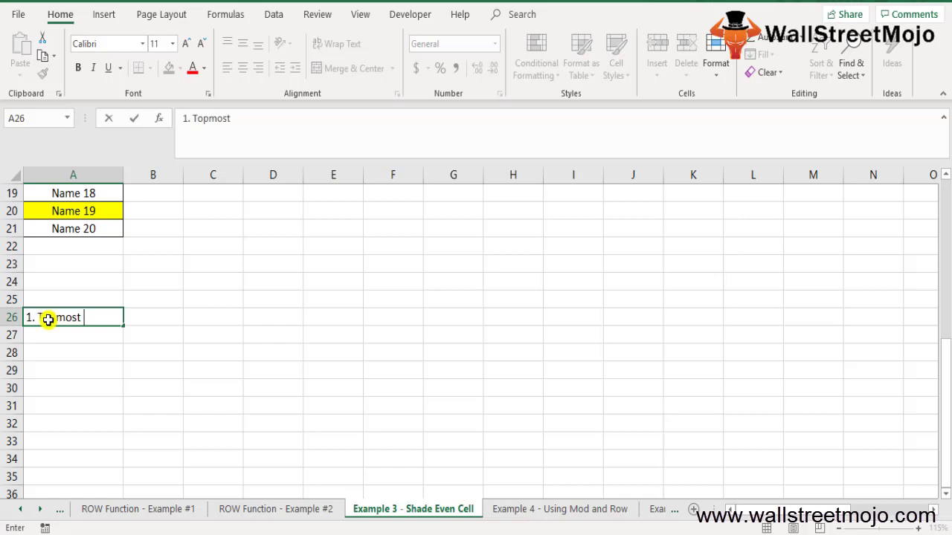